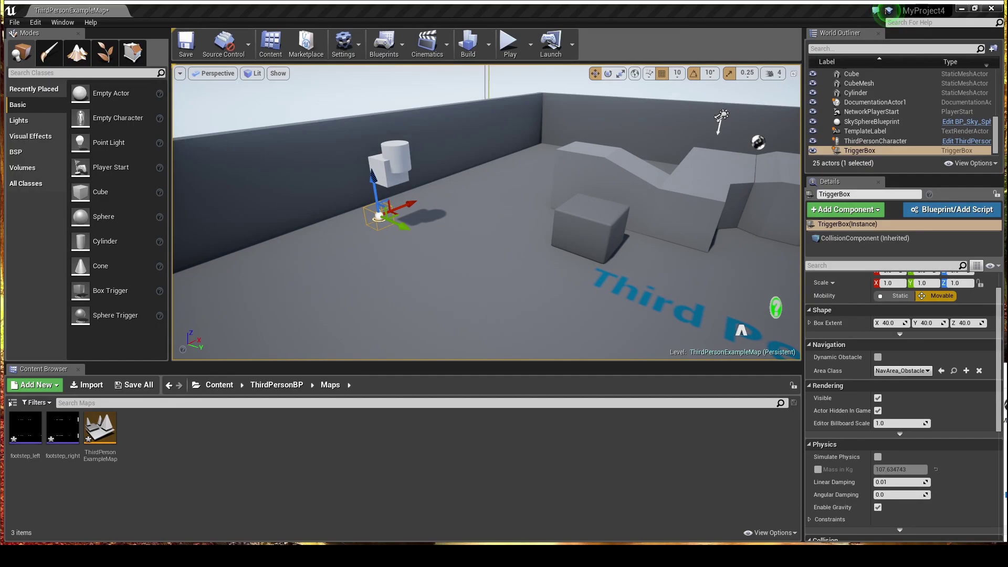
- Play-test the level, running the character over the platforms and around the stairs, and end the play session
left_click(517, 51)
left_click(507, 53)
key("w")
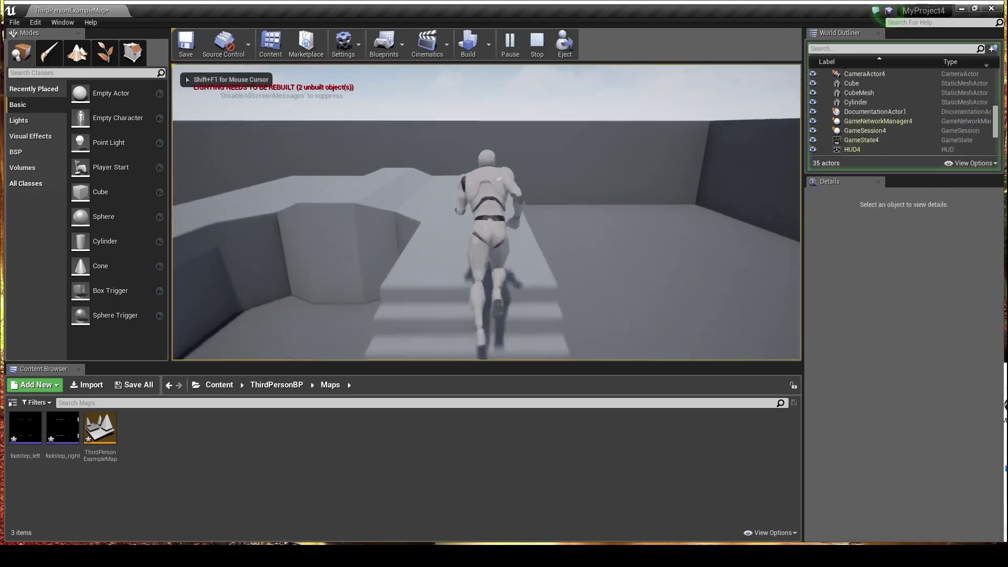
key("w")
key("a")
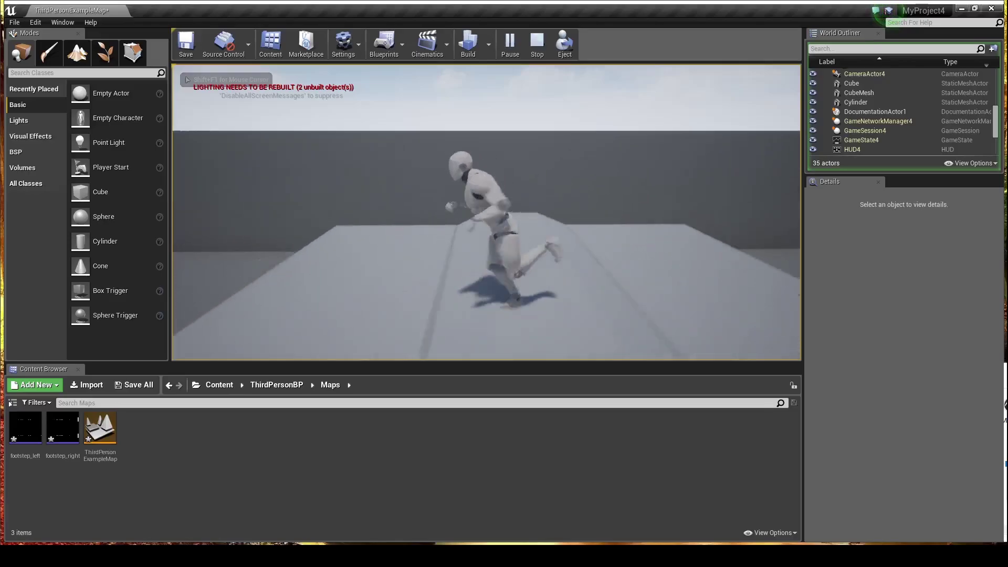
key("s")
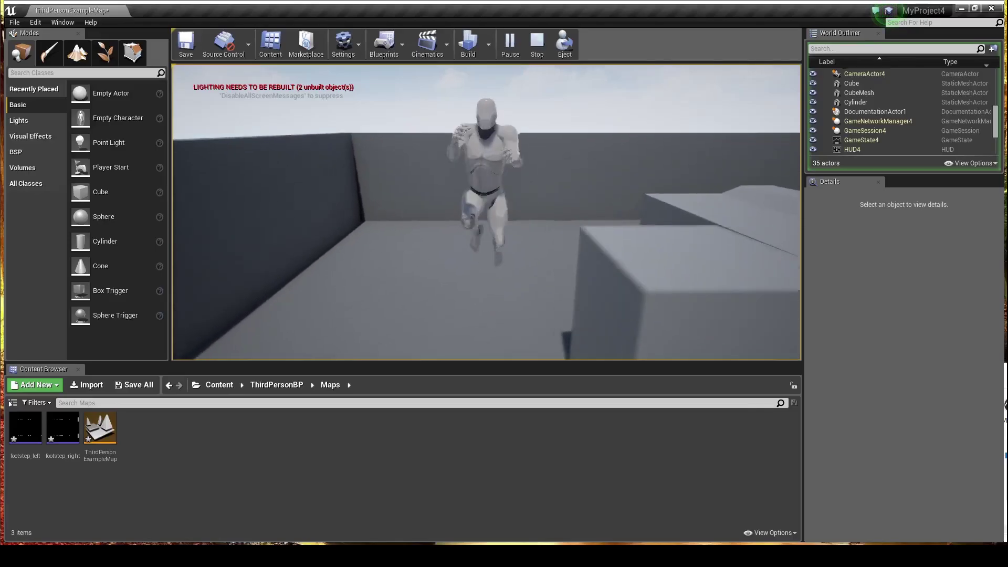
key("d")
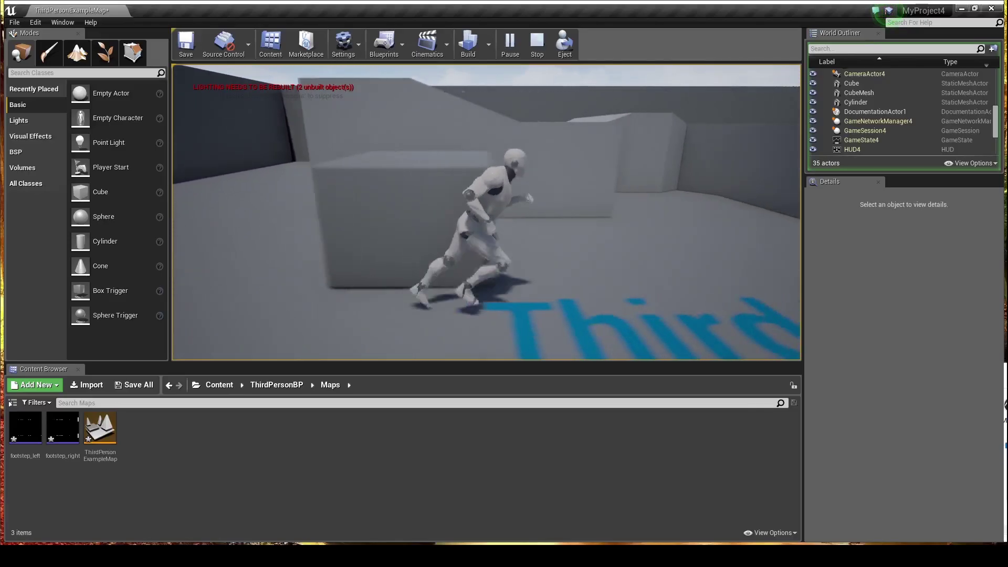
key("a")
key("w")
key("s")
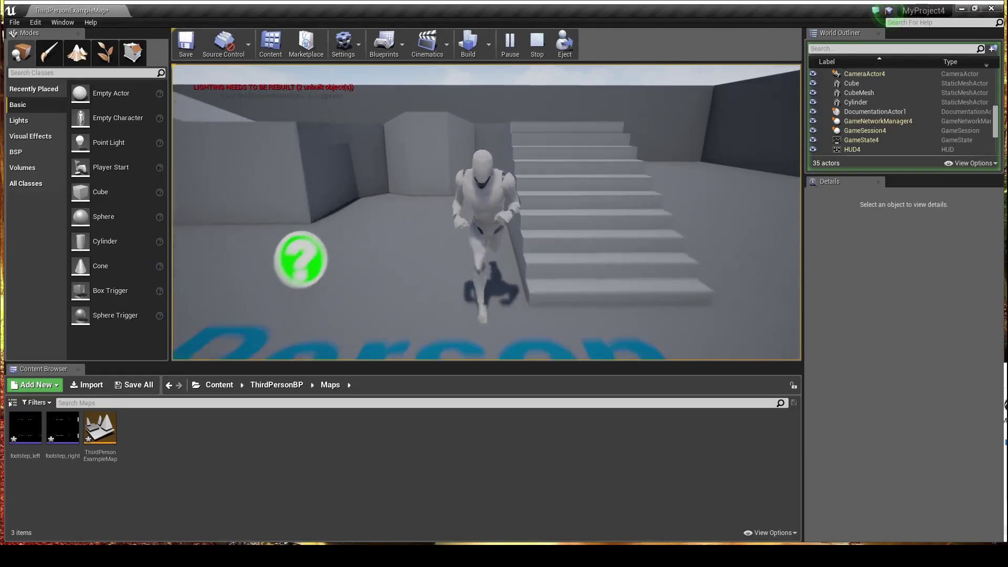
key("d")
key("w")
key("a")
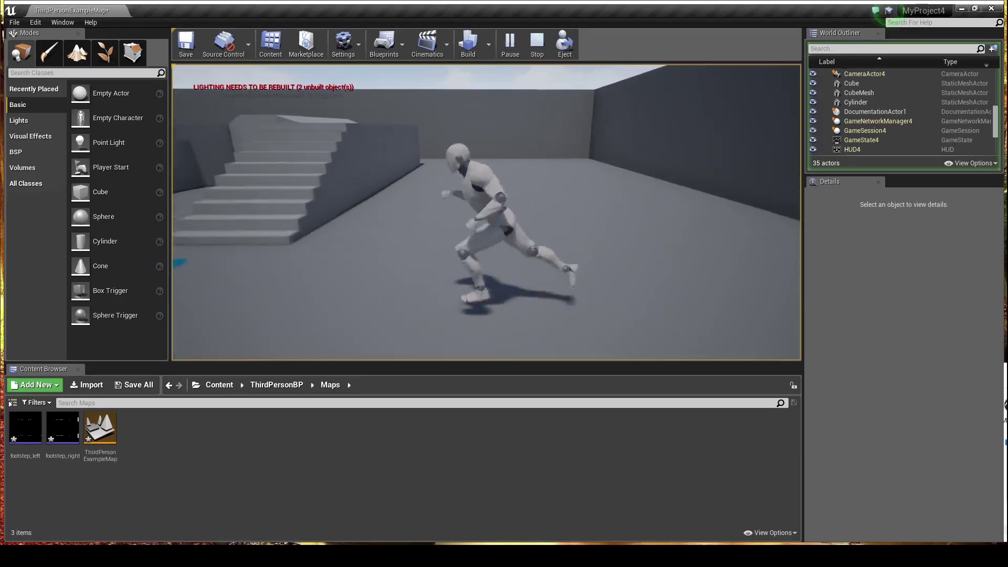
key("w")
key("a")
key("w")
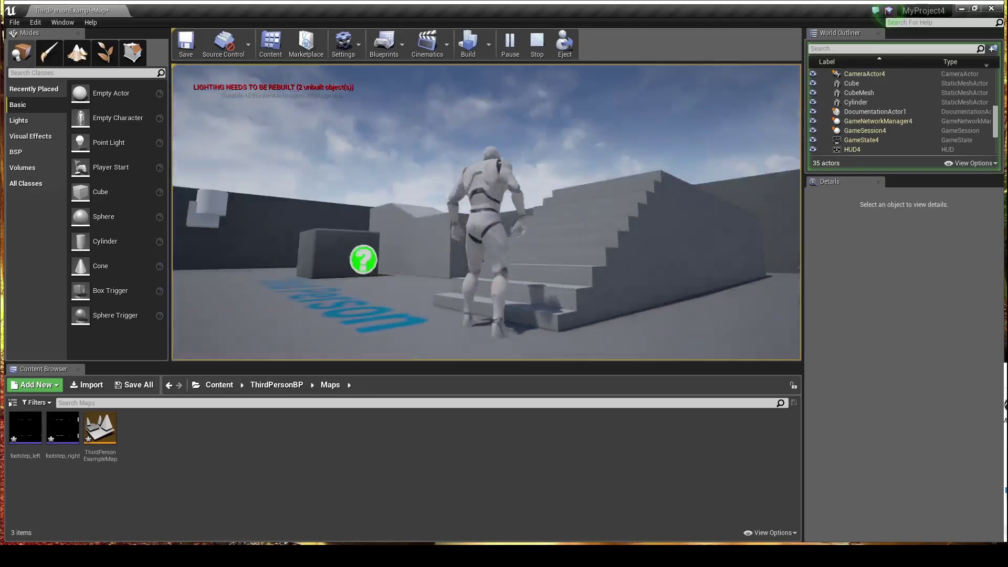
key("Escape")
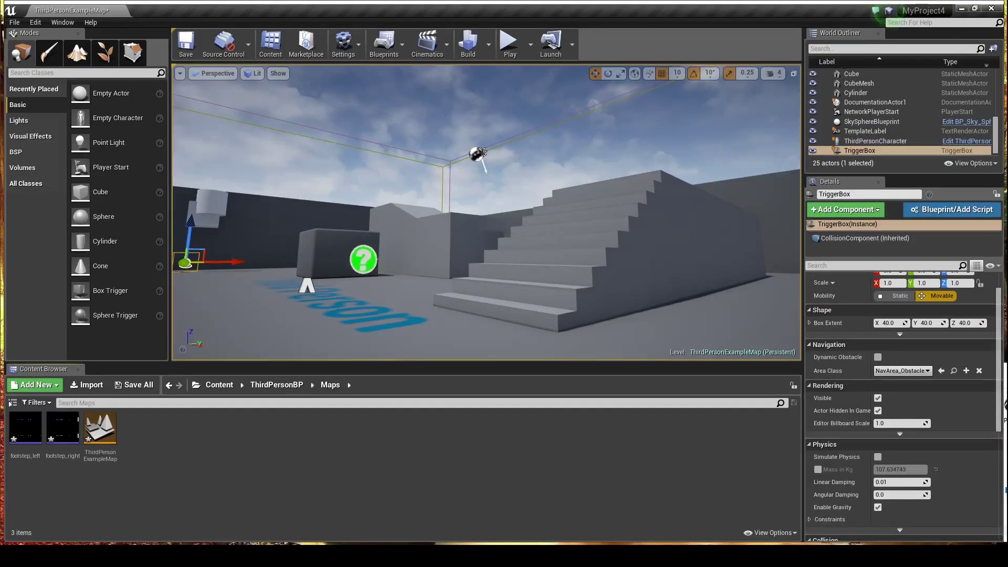
key("w")
right_click_drag(578, 243, 592, 218)
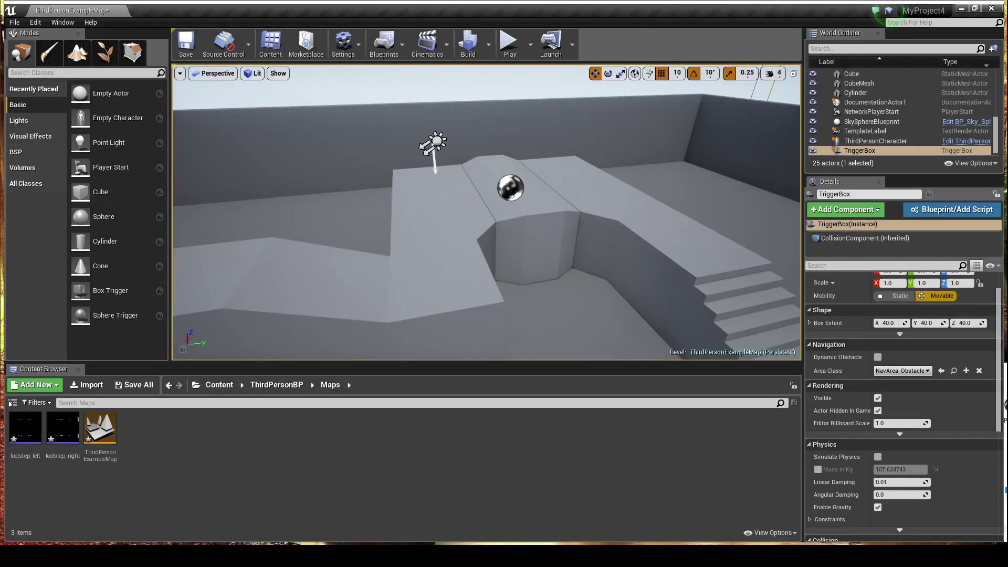
left_click(525, 556)
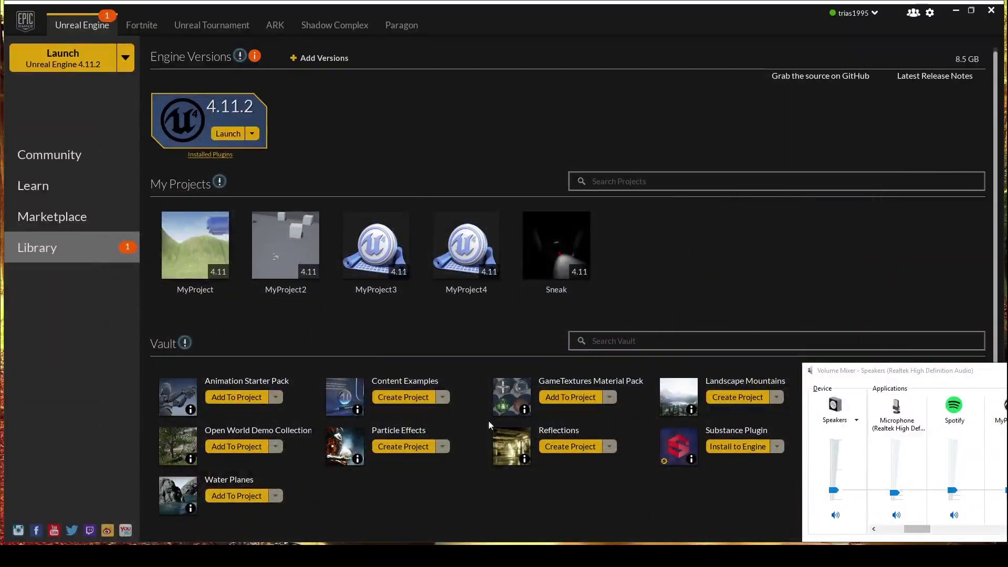
key("alt+Tab")
- Open the ThirdPersonCharacter blueprint from the Blueprints folder of ThirdPersonBP and show its 3D viewport
left_click(277, 385)
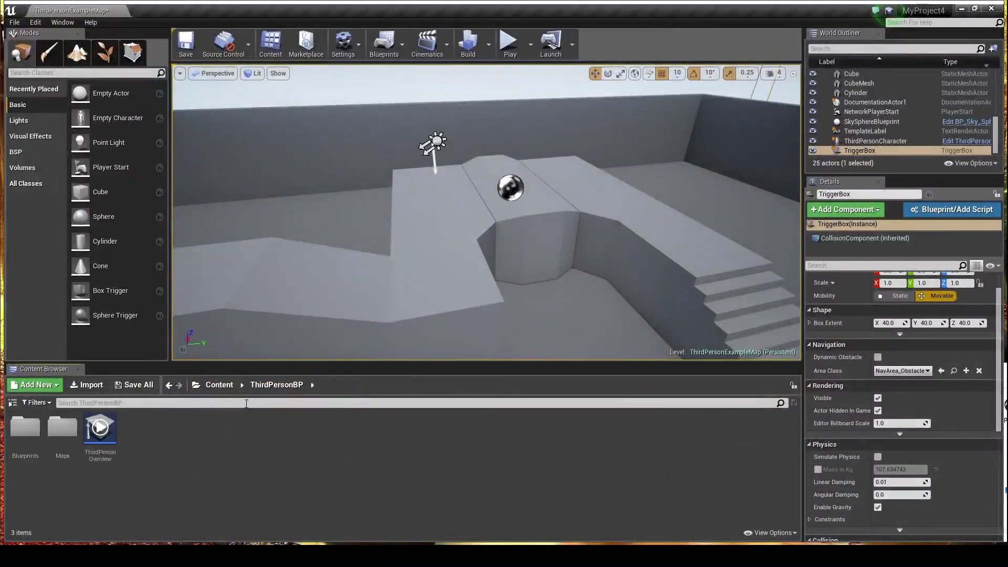
double_click(25, 428)
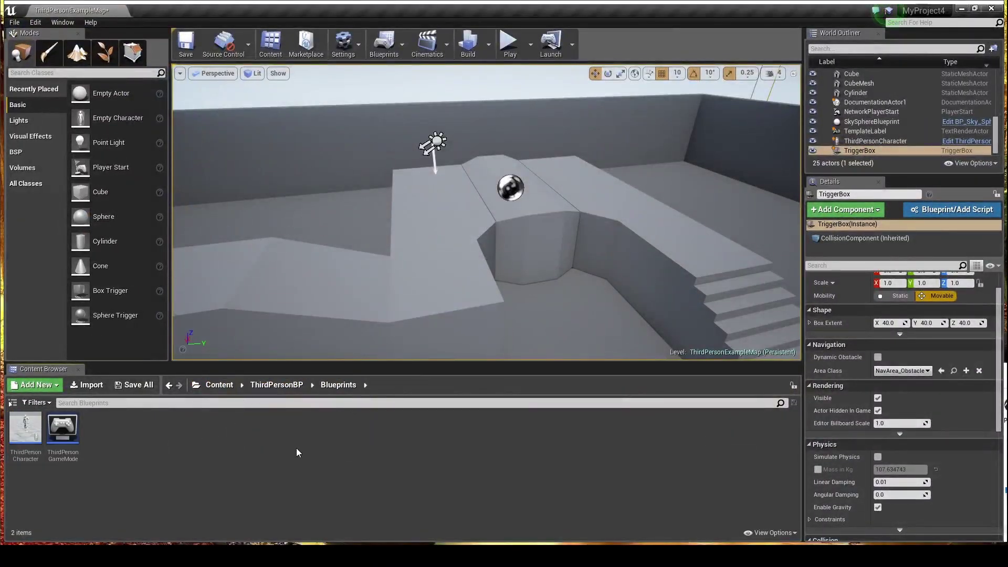
double_click(21, 431)
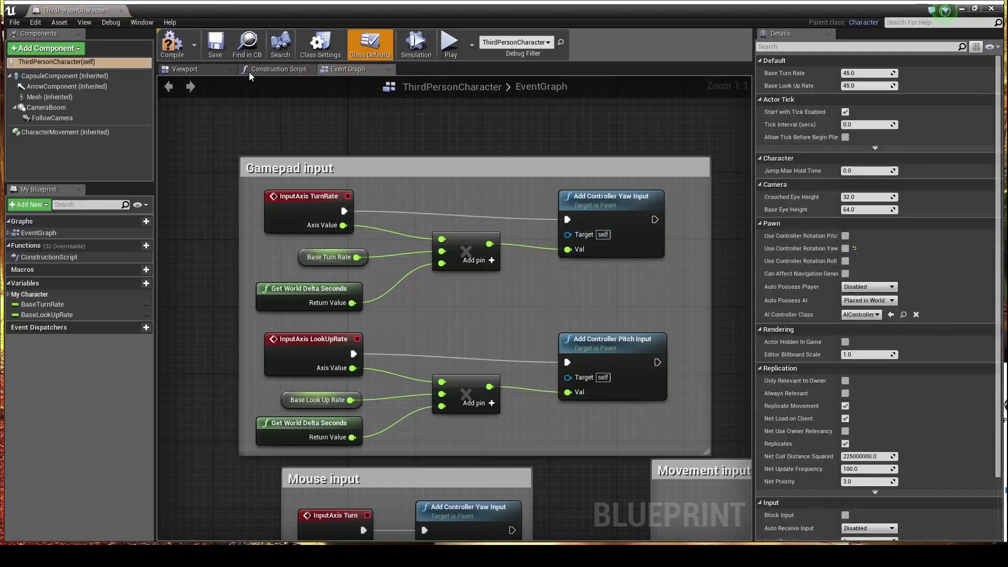
left_click(210, 69)
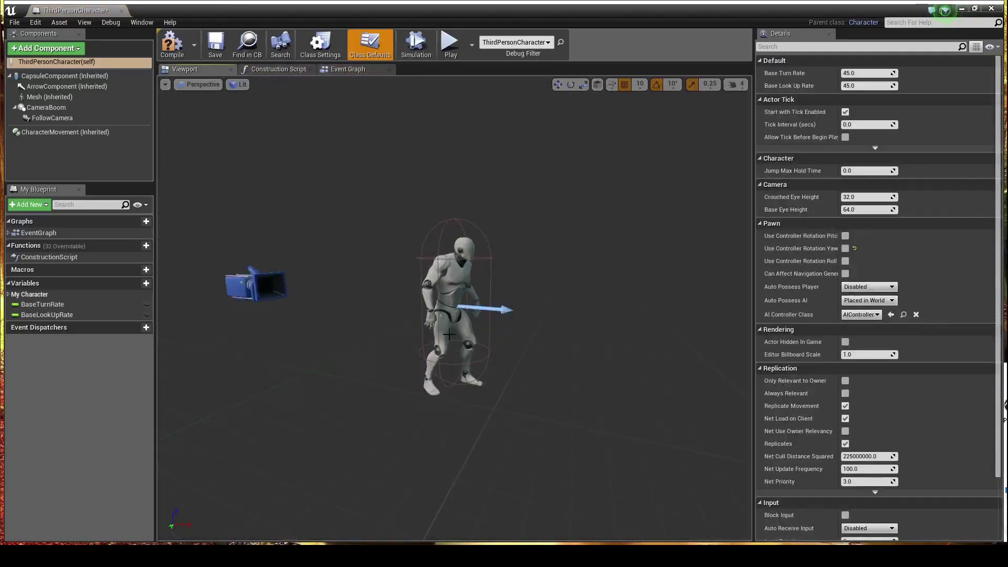
- Open the SK_Mannequin skeletal mesh used by the character's Mesh component and switch to its animation mode
left_click(449, 334)
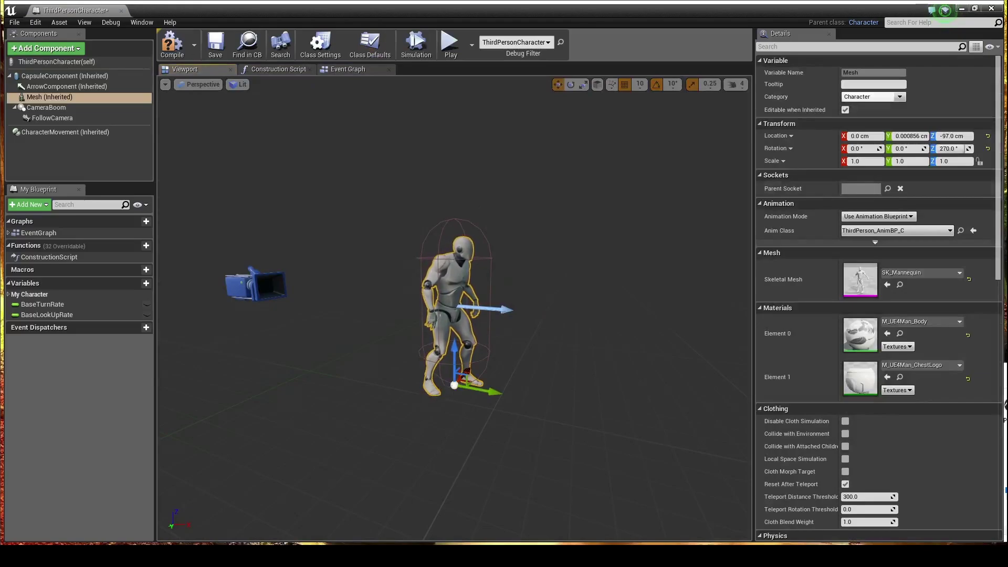
double_click(861, 277)
mouse_move(554, 294)
right_mouse_down()
mouse_move(525, 295)
mouse_move(507, 278)
mouse_move(559, 296)
mouse_move(538, 299)
right_mouse_up()
mouse_move(509, 286)
left_mouse_down()
mouse_move(512, 263)
mouse_move(515, 294)
left_mouse_up()
left_click(966, 45)
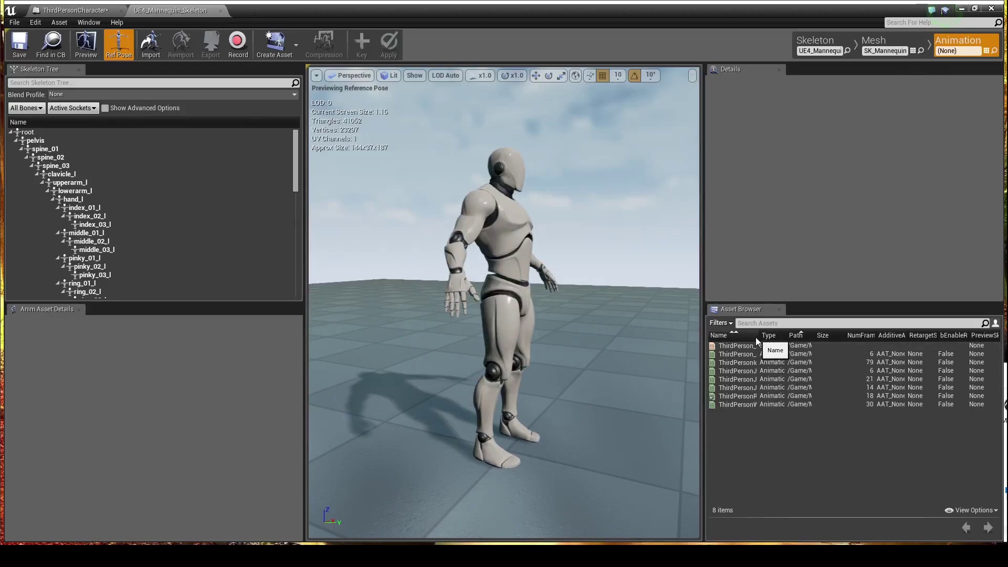
- Widen the asset list's name column and open the ThirdPersonRun animation
left_click_drag(760, 338, 851, 342)
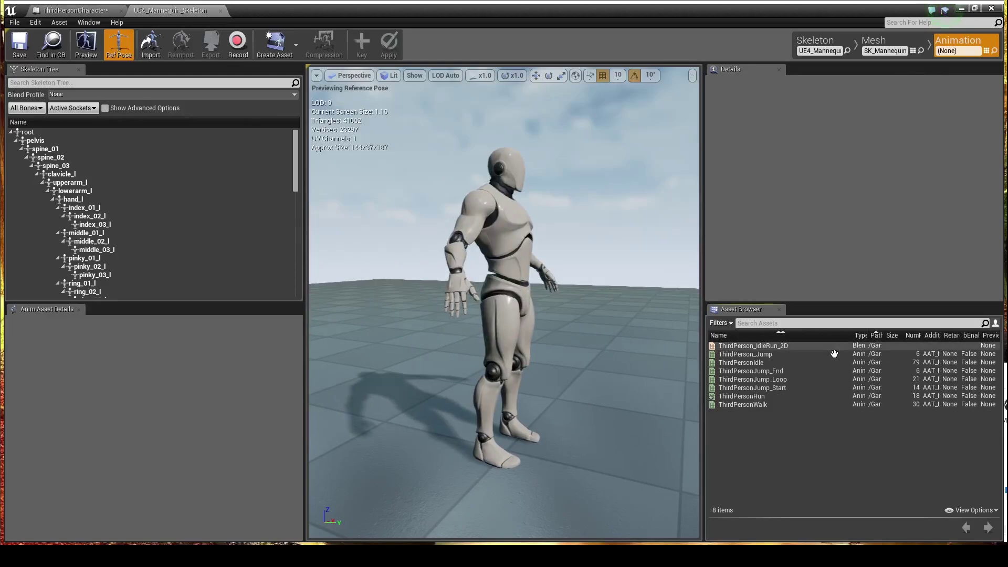
double_click(741, 396)
mouse_move(595, 275)
right_mouse_down()
mouse_move(570, 289)
mouse_move(594, 270)
right_mouse_up()
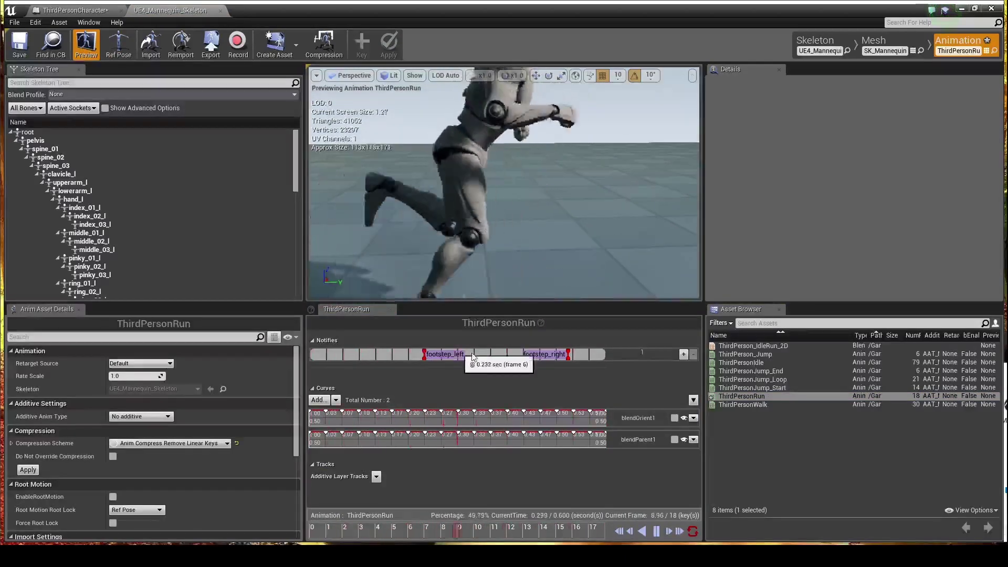
- Delete the footstep_left and footstep_right notifies from the ThirdPersonRun animation and close the editor
left_click(446, 354)
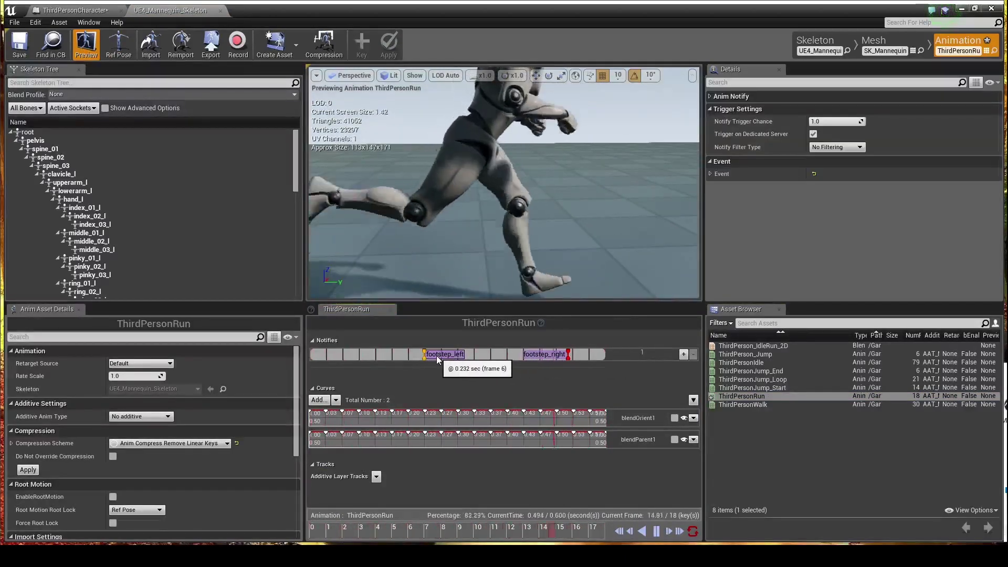
key("Delete")
left_click(537, 355)
key("Delete")
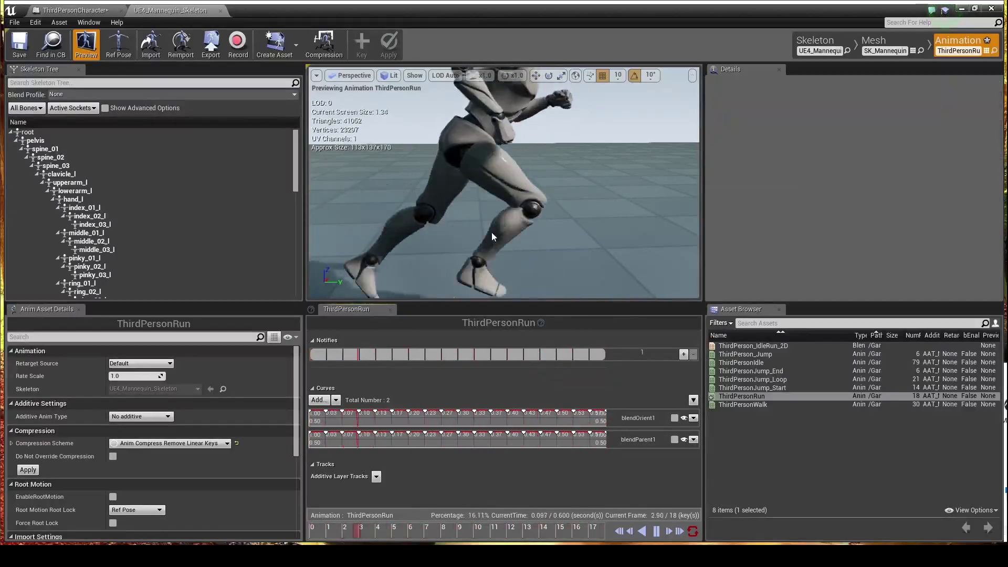
left_click(996, 10)
right_click_drag(578, 223, 597, 196)
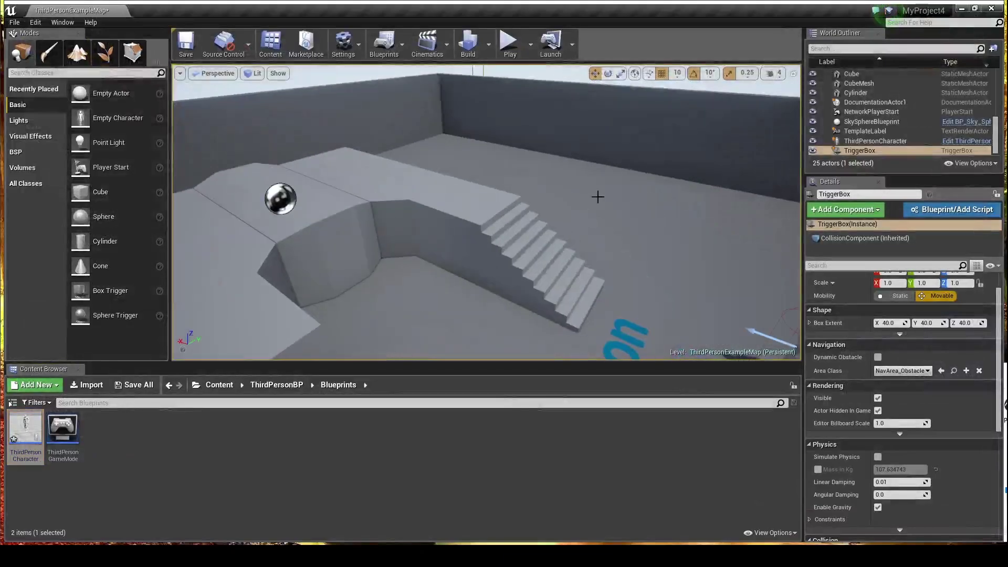
- Play-test the level again, running and jumping with the character to check its footsteps, and stop the session
left_click(510, 49)
key("w")
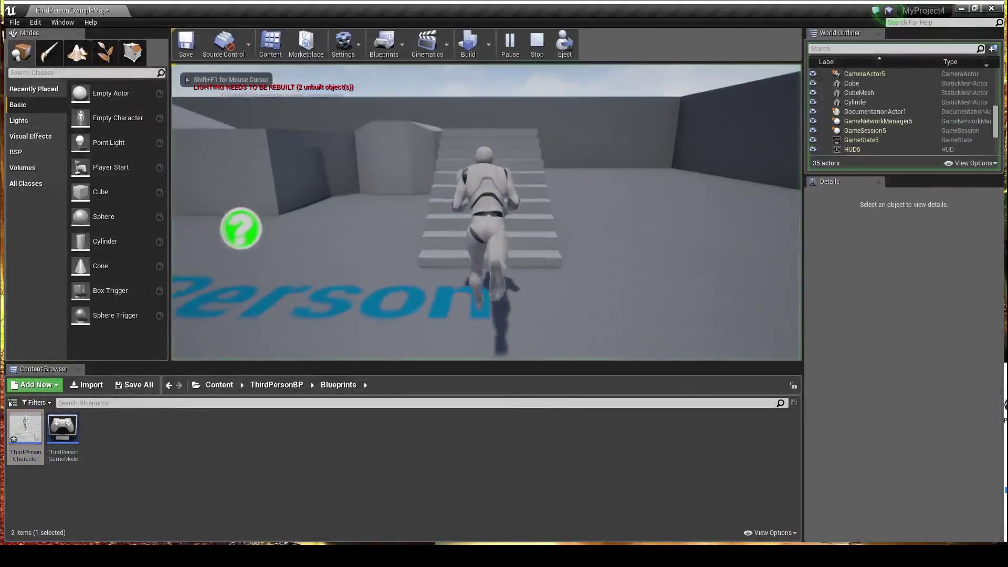
key("w")
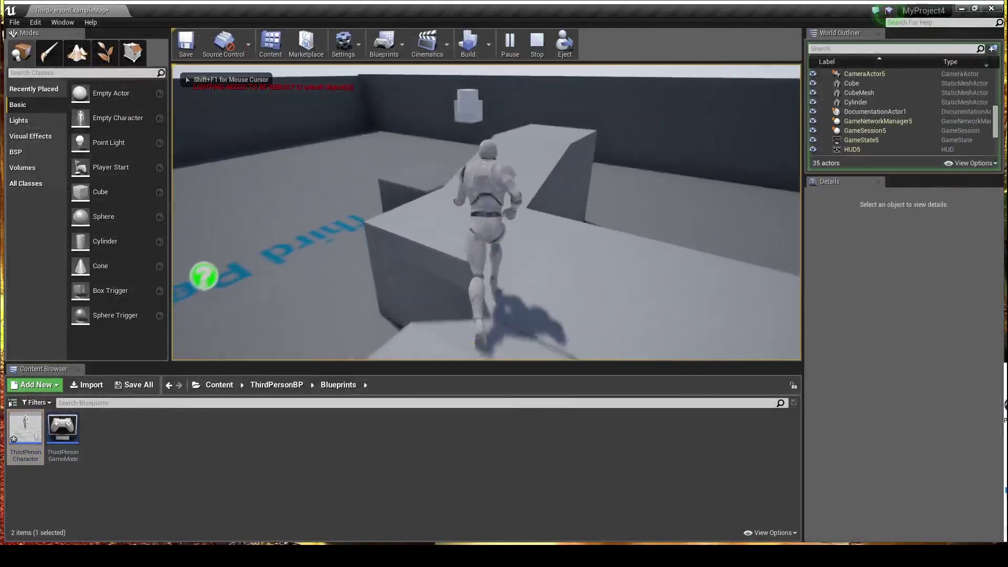
key("w")
key("a")
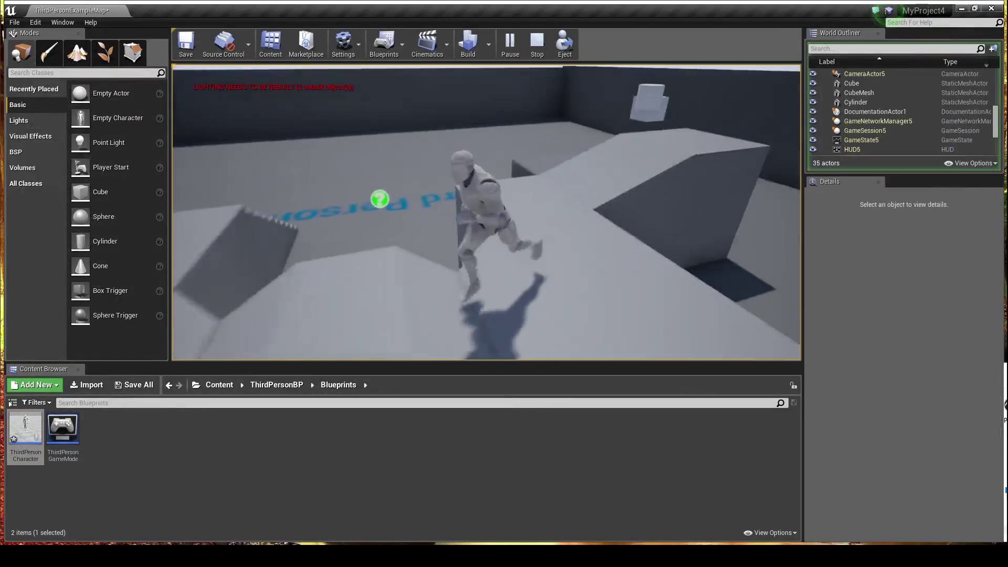
key("w")
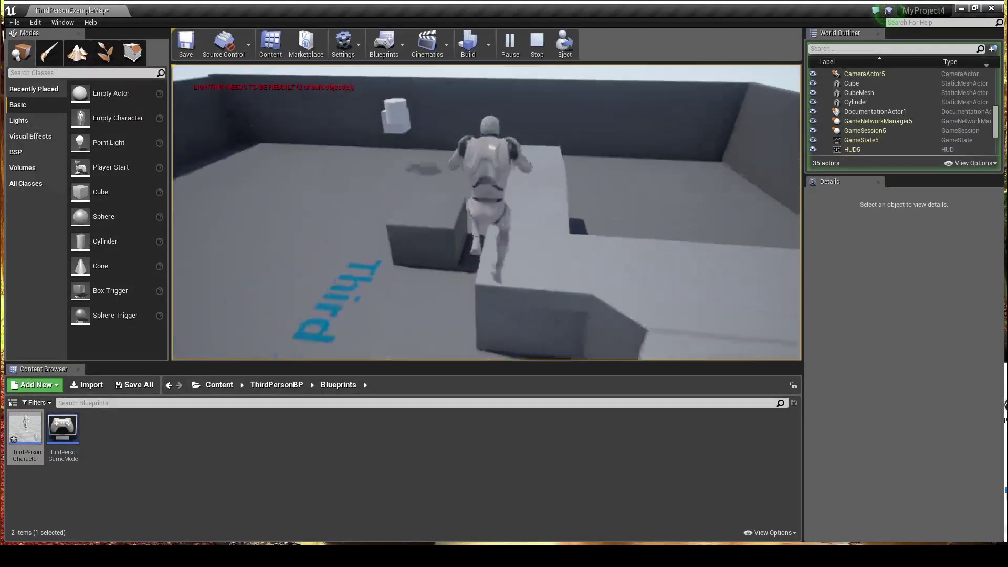
key("w")
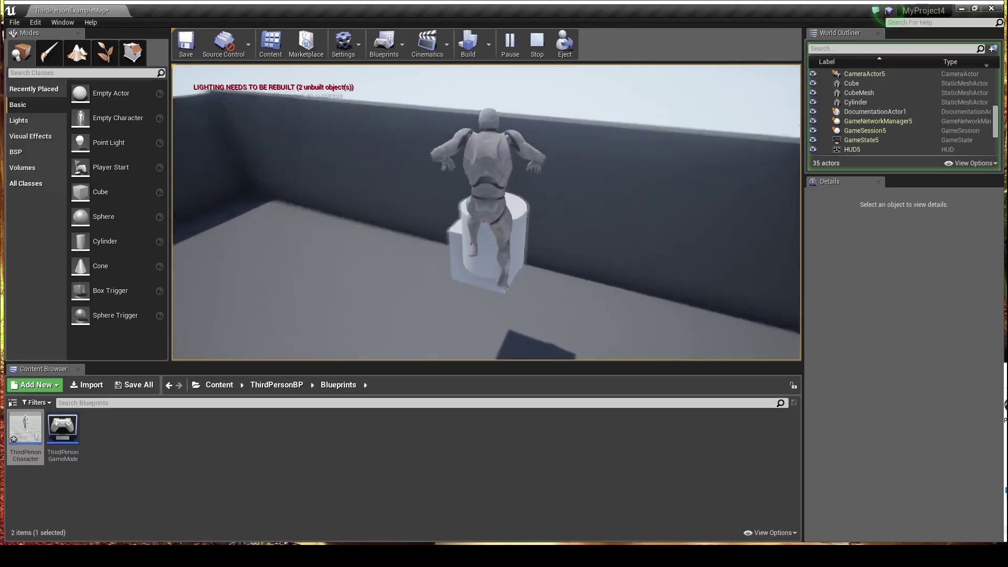
key("w")
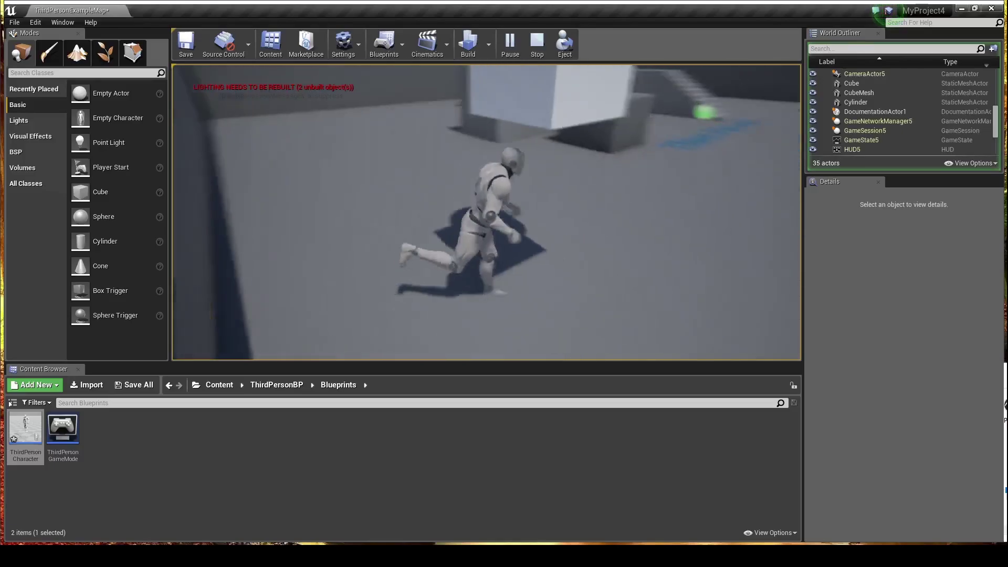
key("w")
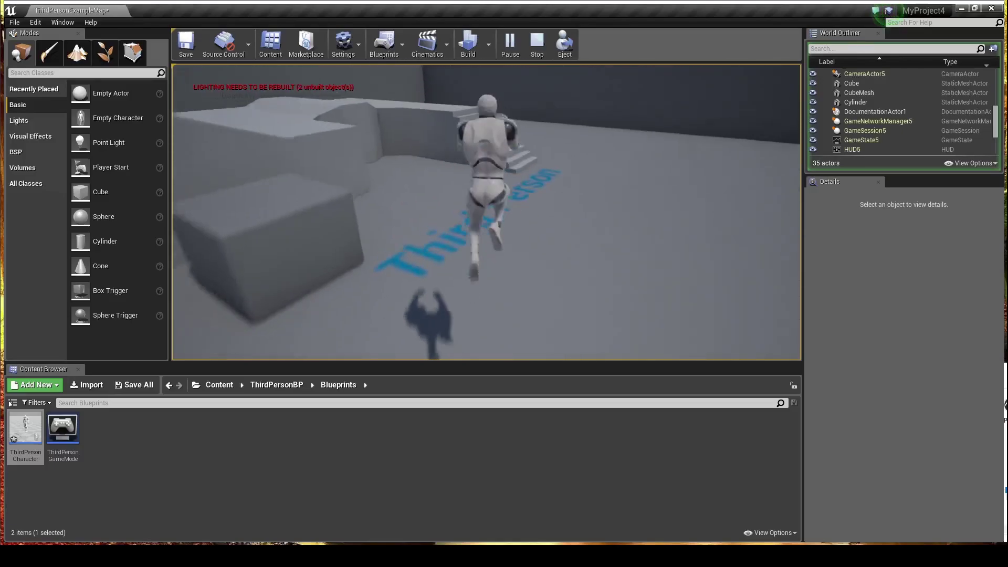
key("Escape")
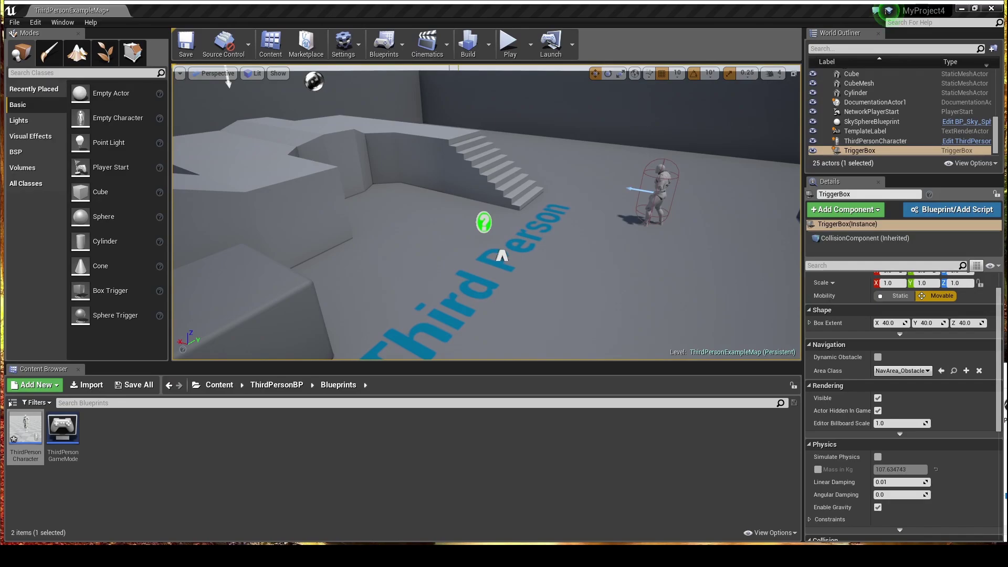
- Switch to File Explorer, examine the footstep left and footstep right MP3 files in Downloads, and close the folder
left_click_drag(1, 100, 499, 110)
scroll(473, 364, "down", 1)
scroll(437, 421, "down", 2)
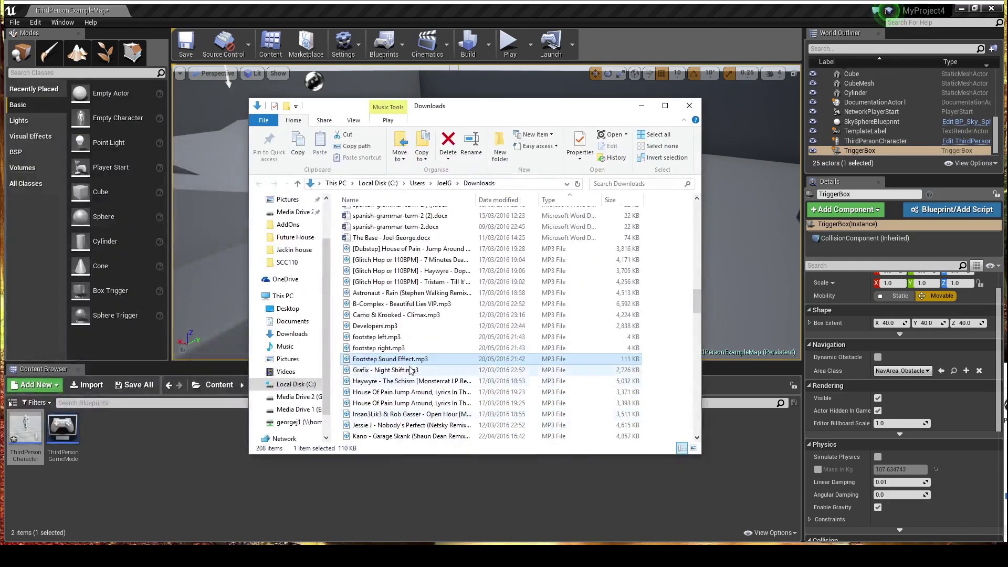
left_click(397, 338)
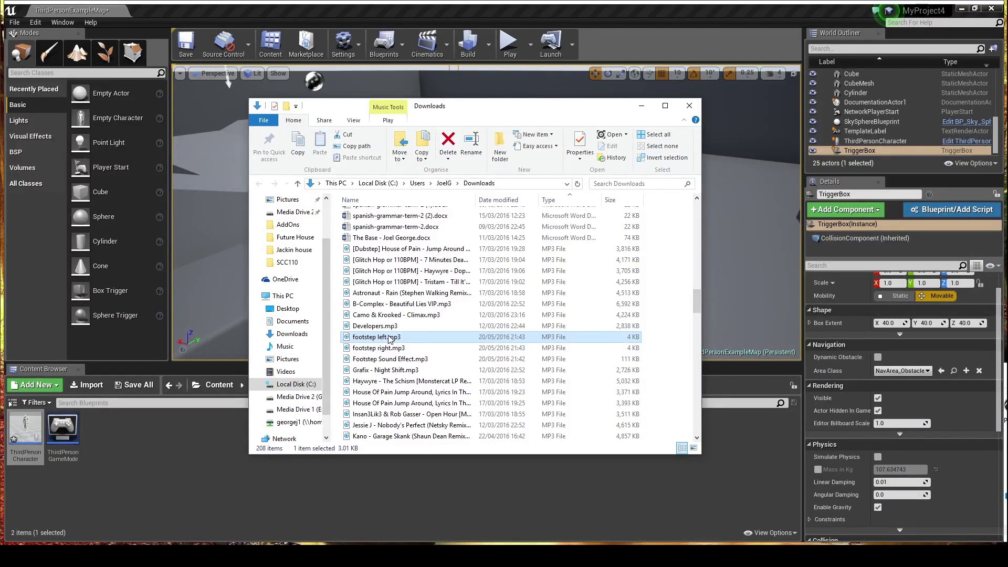
left_click(271, 556)
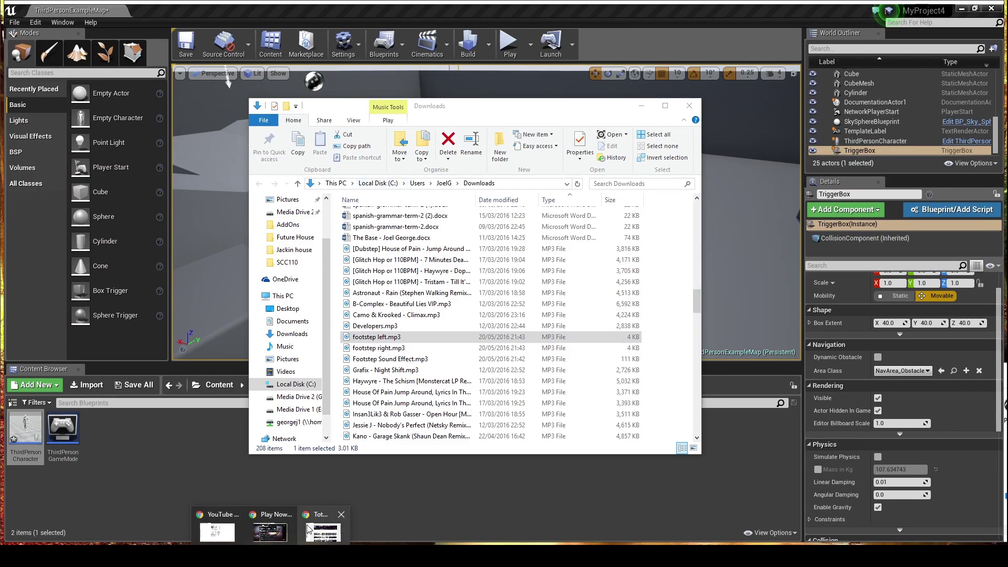
mouse_move(217, 533)
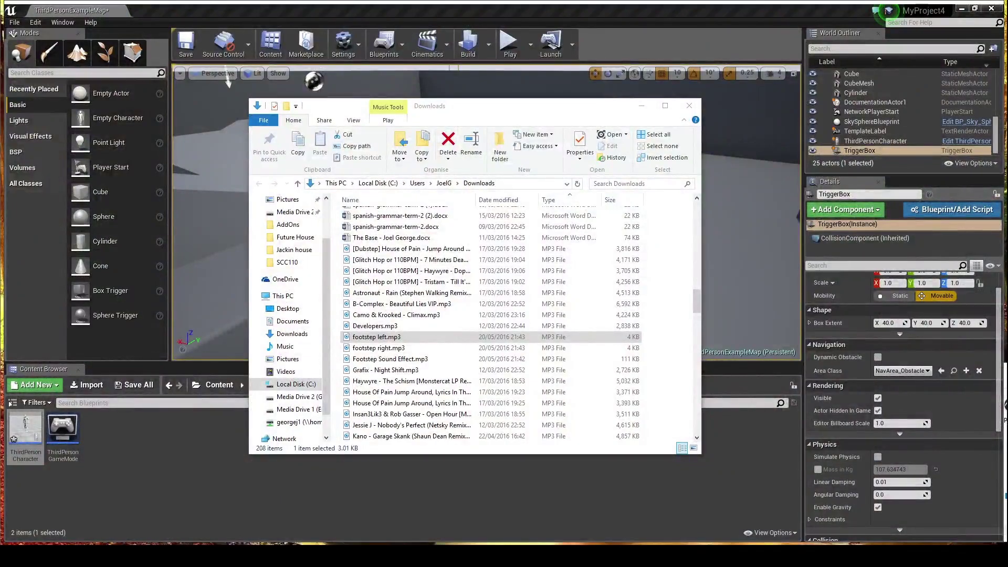
left_click(691, 107)
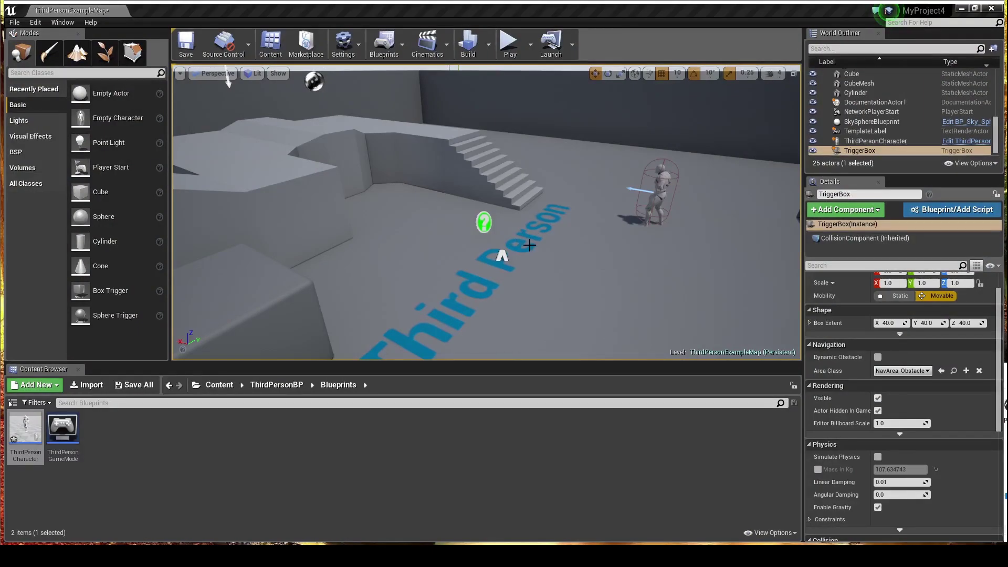
- Switch to Chrome, search YouTube for "footprint sound effect" and open the video "Walking on concrete sound effect"
key("f")
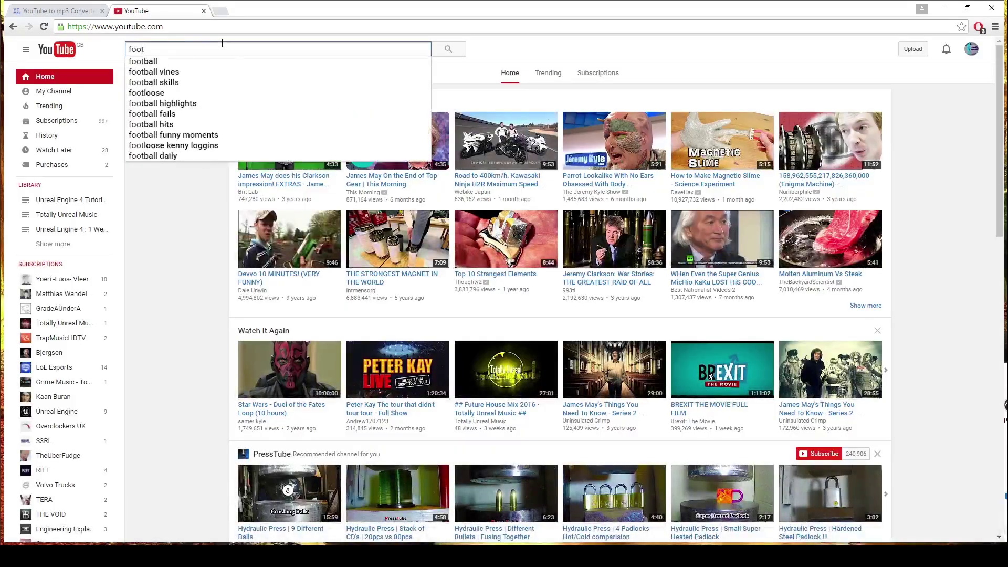
type("p[rint")
key("BackSpace")
key("BackSpace")
key("BackSpace")
key("BackSpace")
key("BackSpace")
type("rint so")
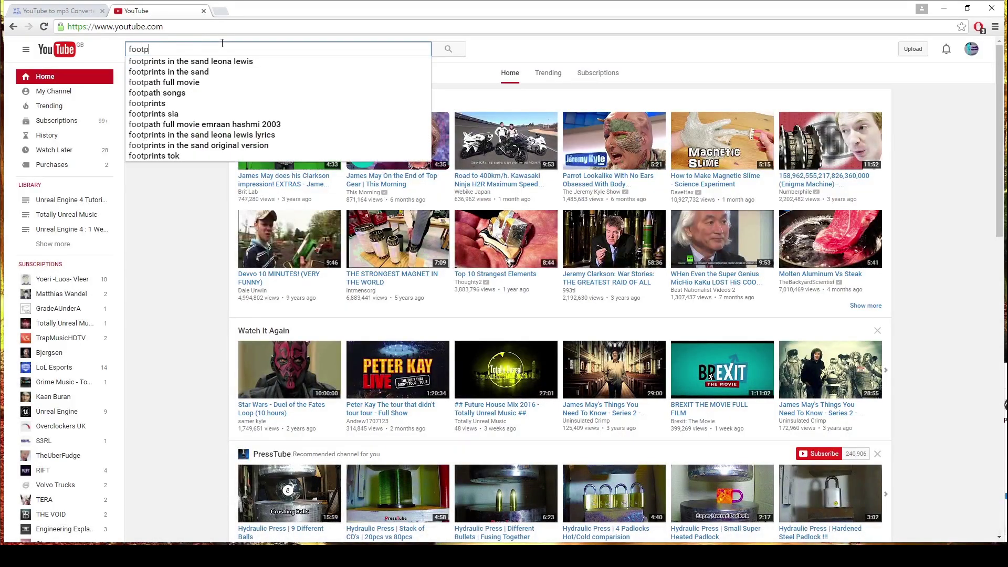
type("und e")
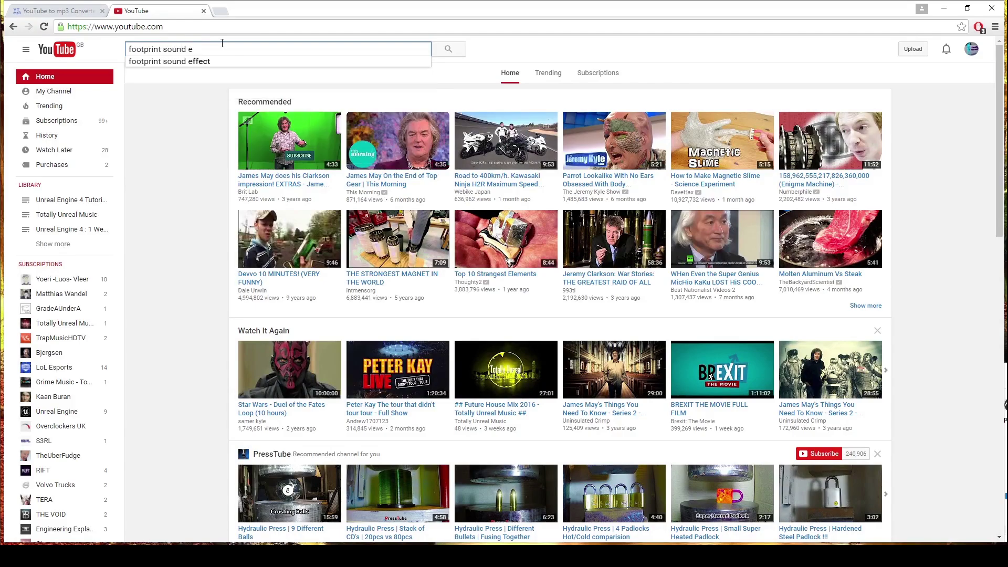
type("ffect")
key("Return")
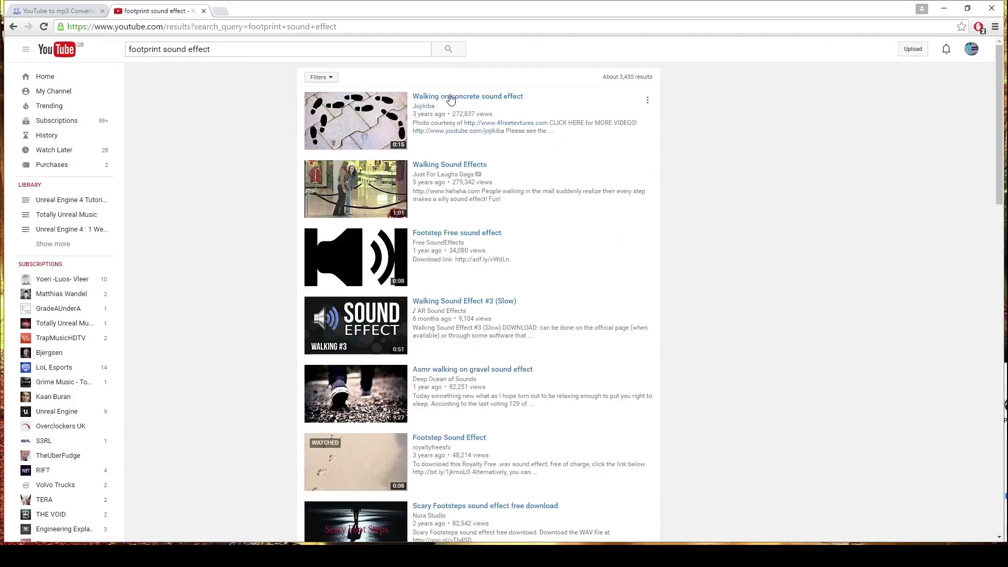
left_click(471, 99)
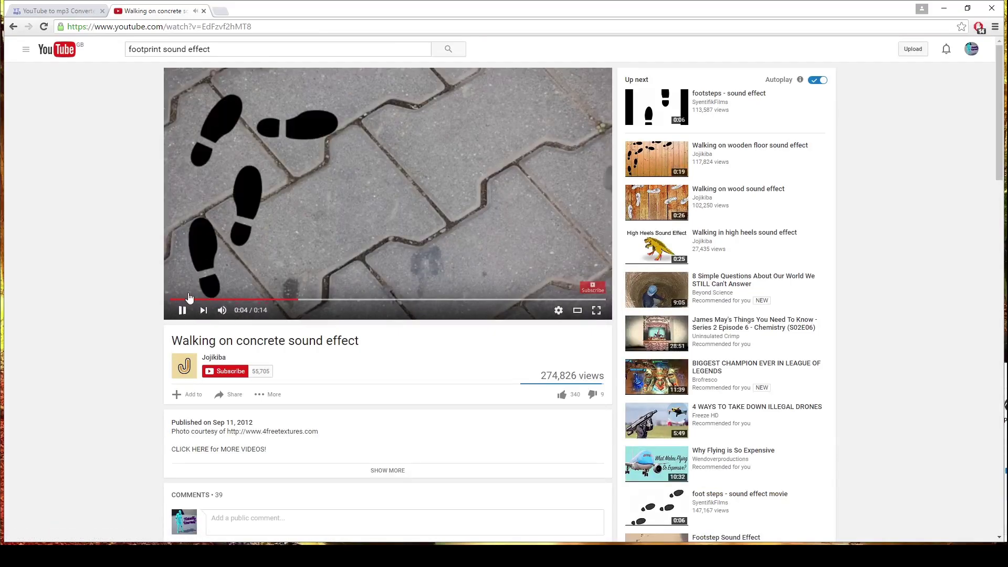
- Copy the video's URL into the YouTube mp3 converter, convert it and download the resulting MP3
right_click(193, 30)
left_click(223, 57)
left_click(67, 9)
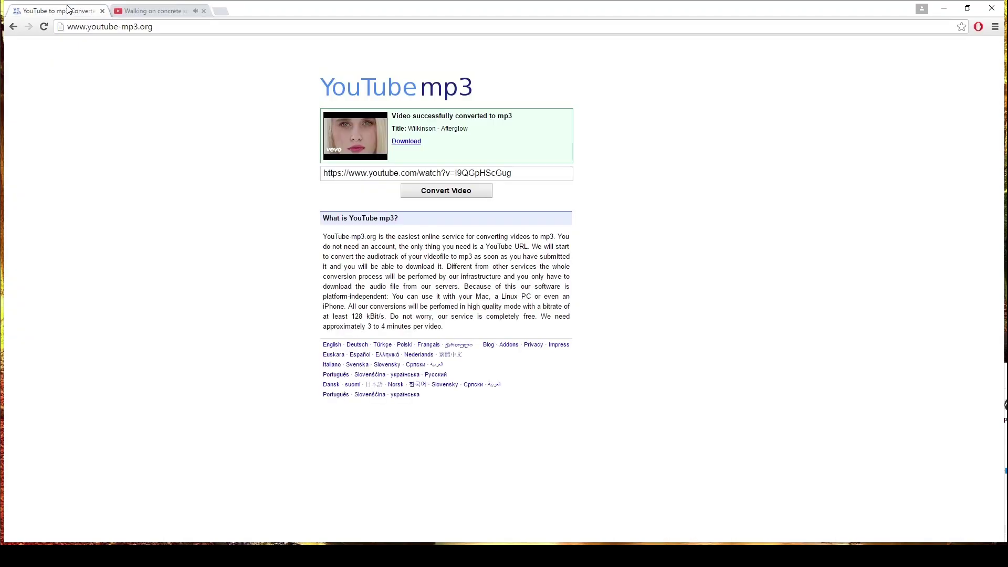
triple_click(392, 173)
right_click(391, 173)
left_click(446, 202)
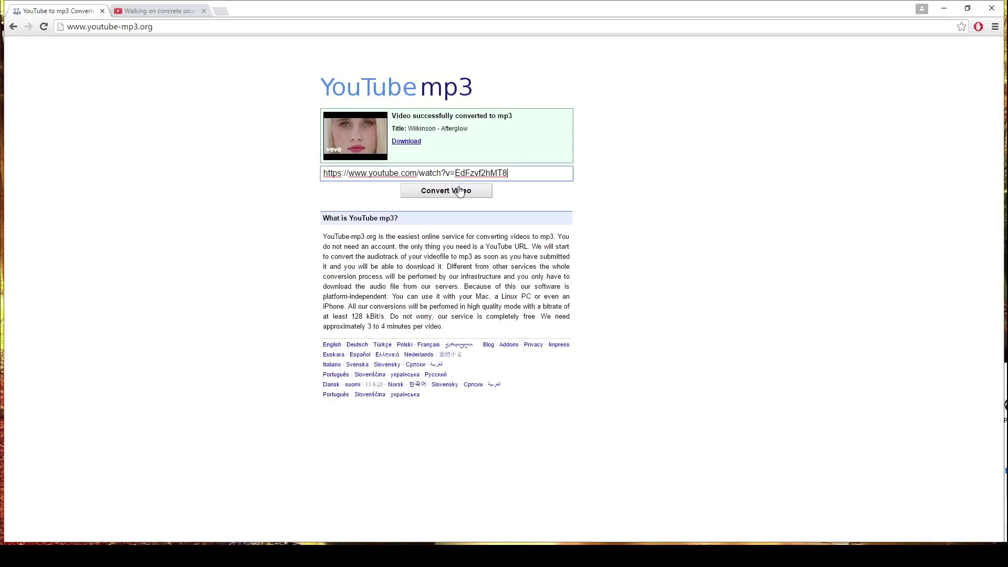
left_click(440, 189)
left_click(407, 141)
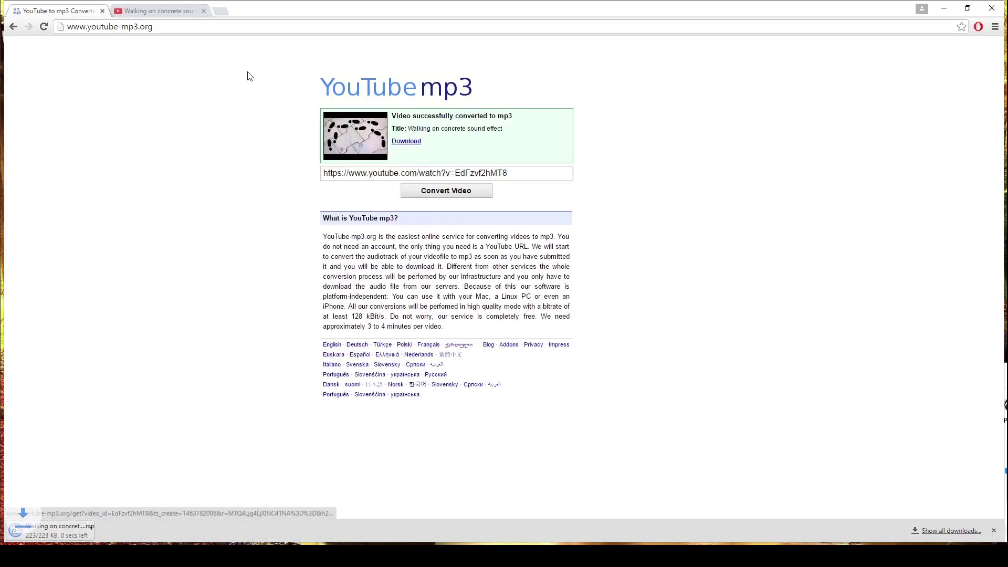
- Search Google for "mp3 cutter" in a new browser tab and open the mp3cut.net Online MP3 Cutter
left_click(220, 12)
type("mp3 cut")
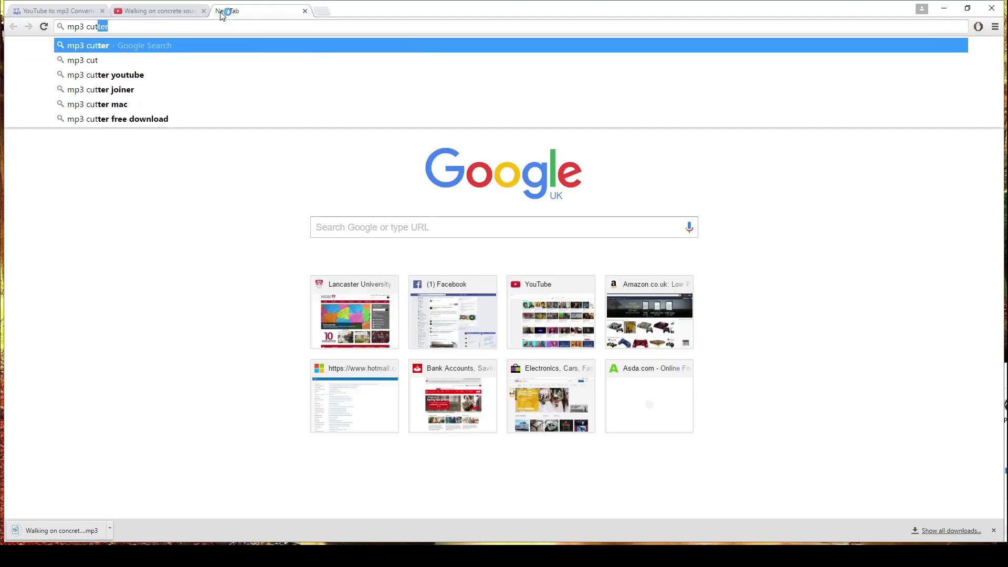
key("Return")
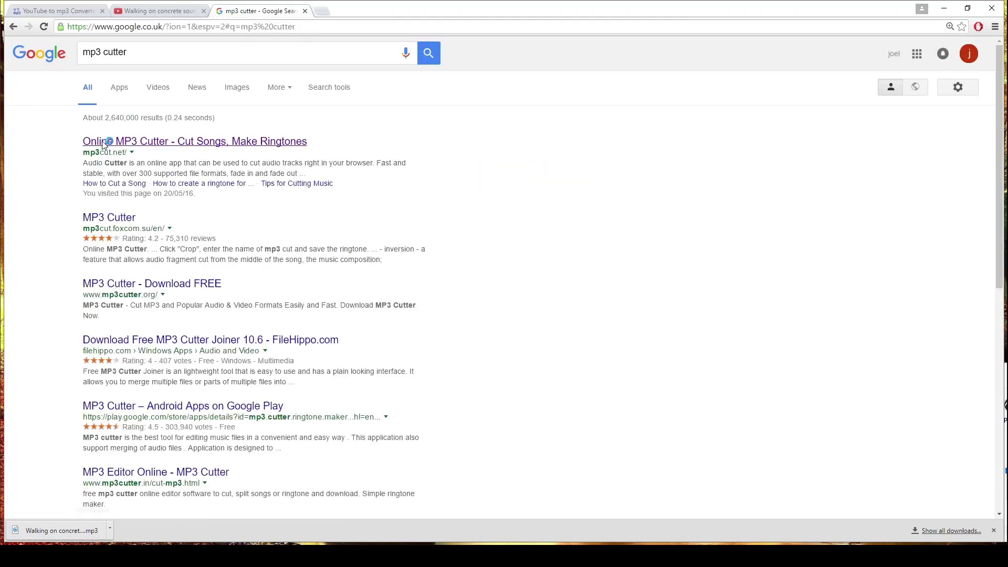
left_click(104, 142)
- Load Walking on concrete sound effect.mp3 into the audio cutter, finding it in Downloads with the search "walk"
left_click(461, 190)
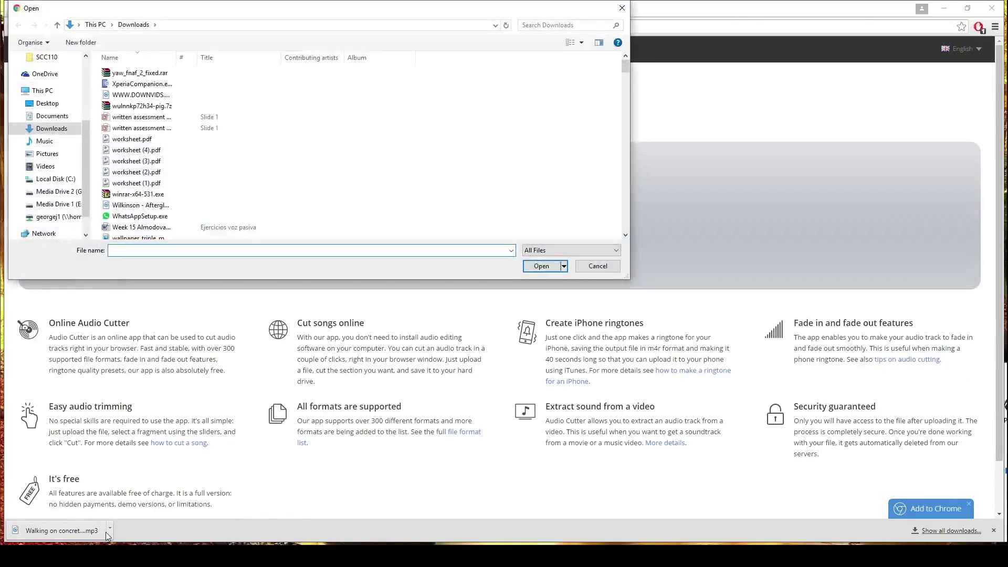
left_click_drag(242, 10, 0, 48)
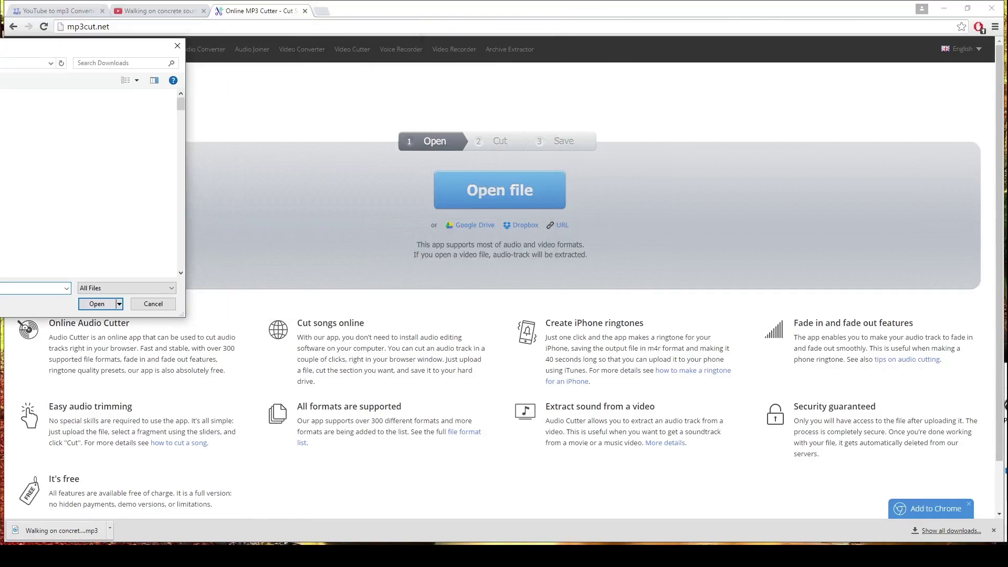
left_click_drag(149, 49, 589, 89)
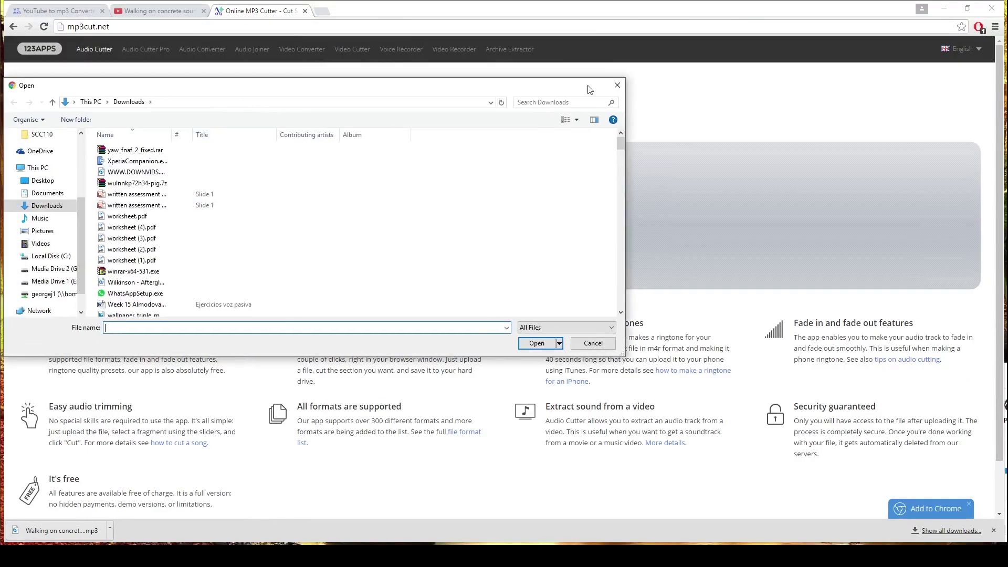
left_click(565, 101)
type("walk")
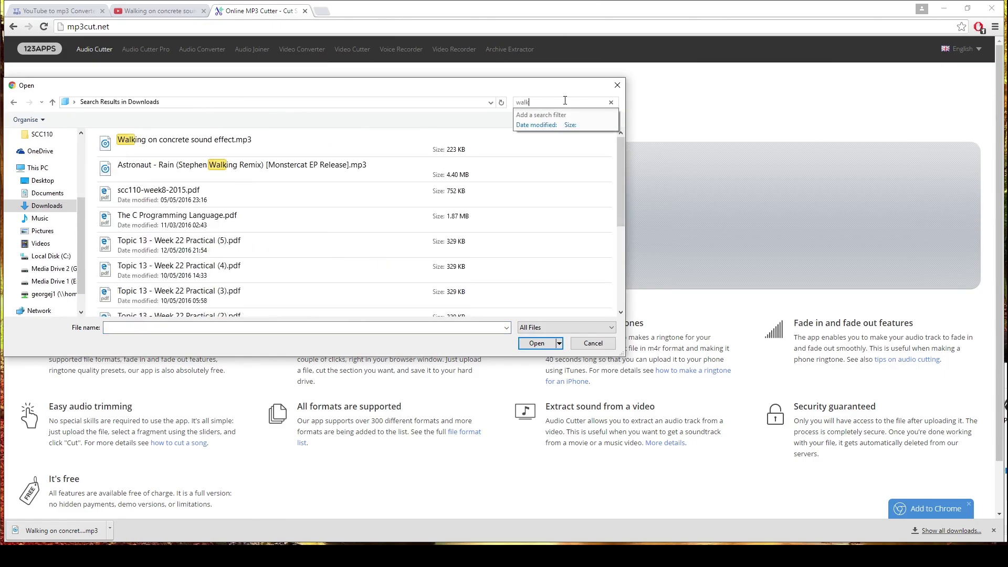
left_click(184, 137)
left_click(537, 343)
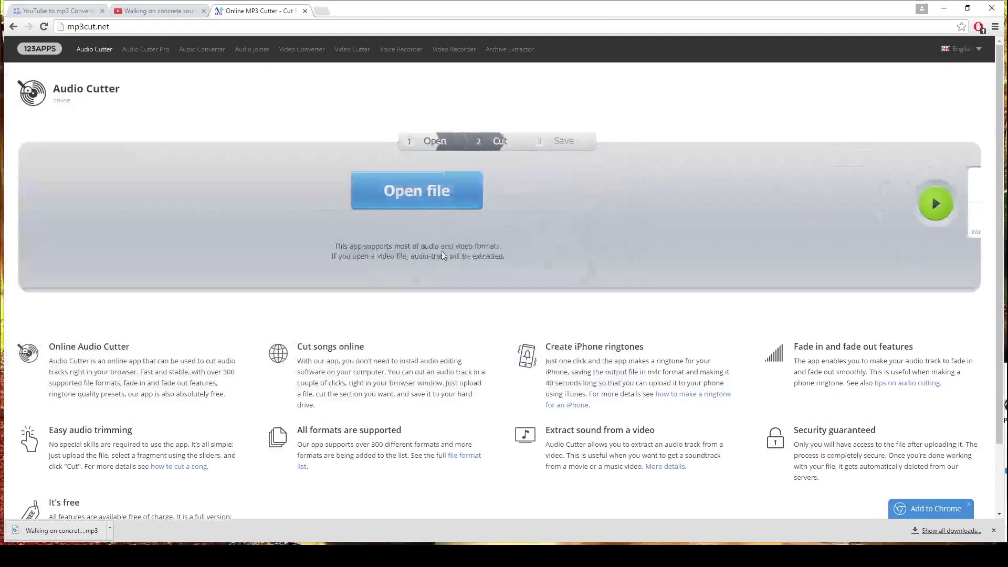
- Narrow the selection to the first footstep in the waveform, at about 0:02, and cut it as MP3
left_click_drag(173, 247, 181, 247)
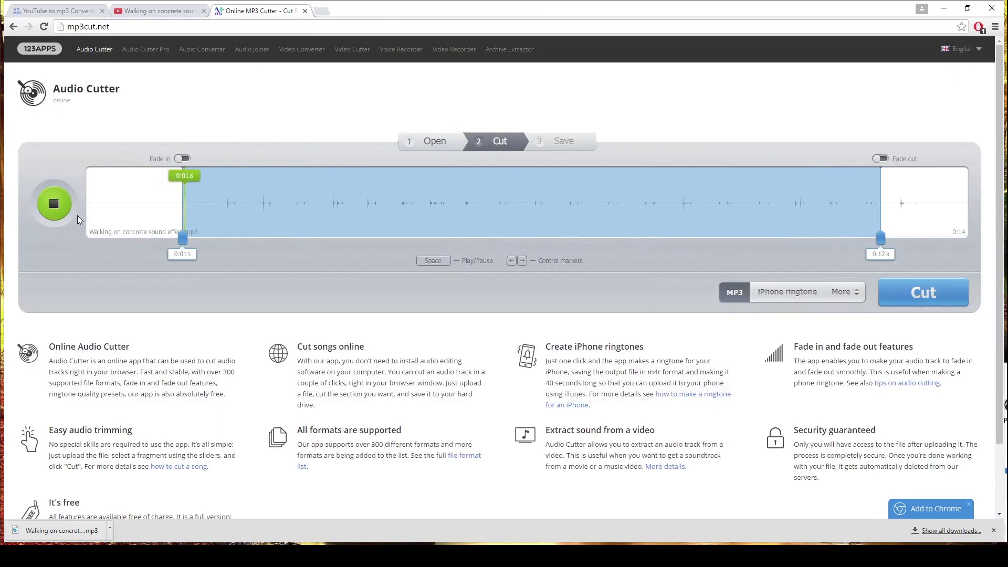
left_click(272, 194)
left_click_drag(183, 239, 226, 244)
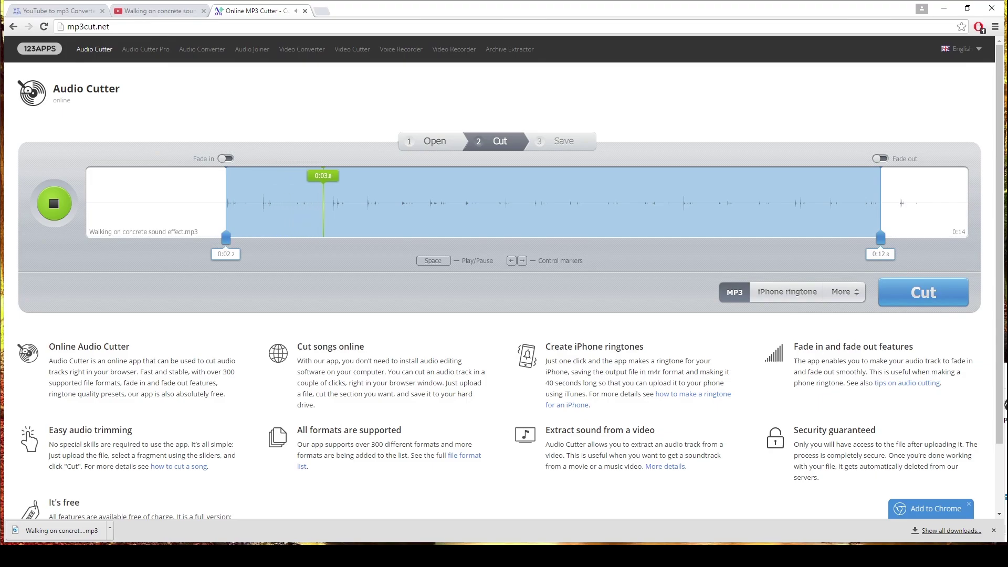
left_click_drag(886, 244, 247, 240)
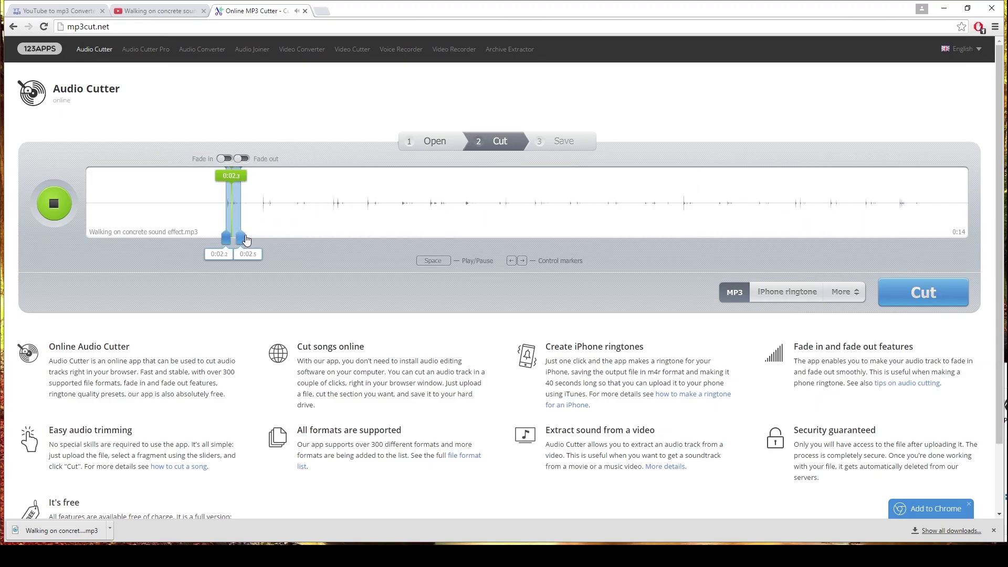
left_click(886, 297)
- Download the cut footstep clip and save it in the Downloads folder as left1
left_click(443, 225)
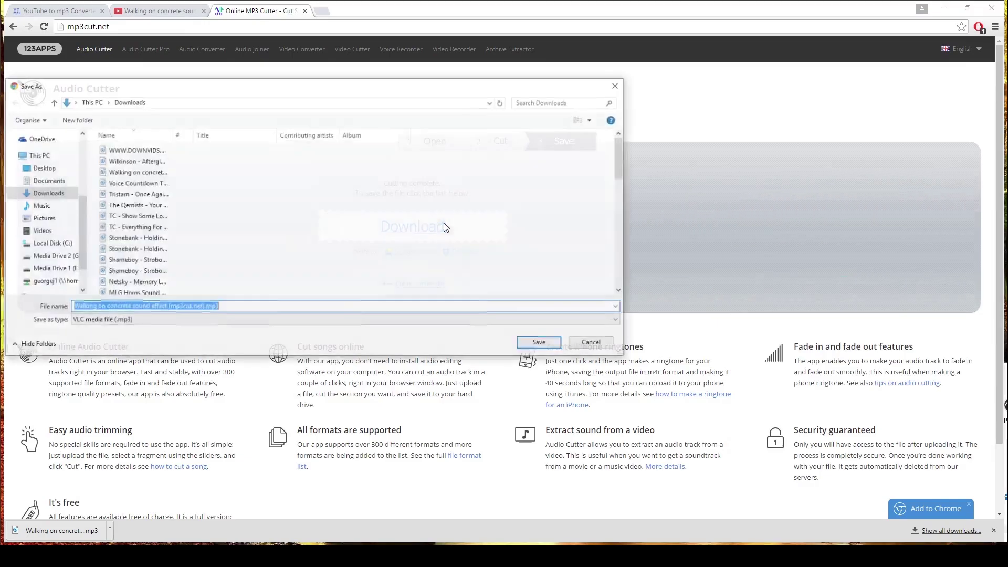
type("left1")
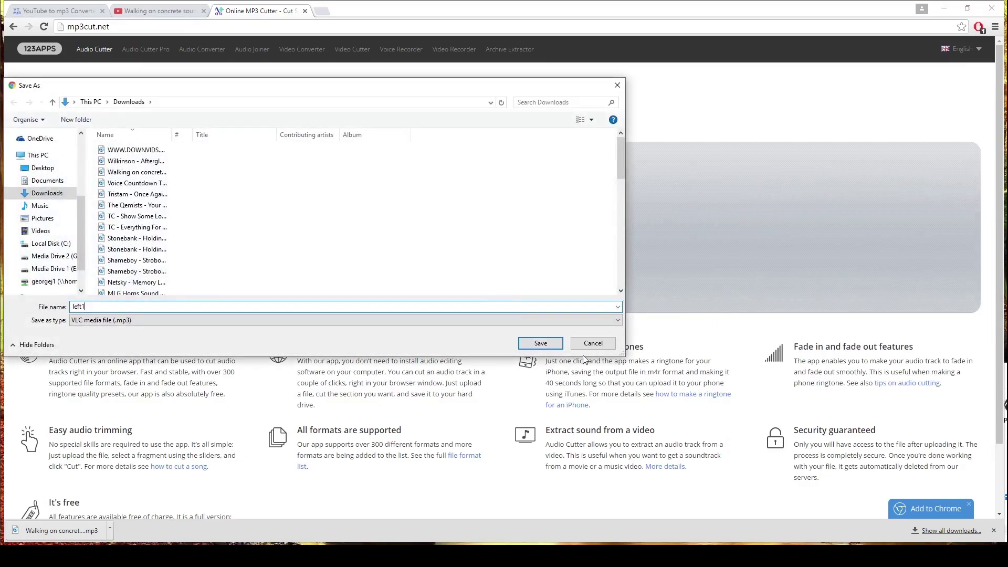
left_click(541, 344)
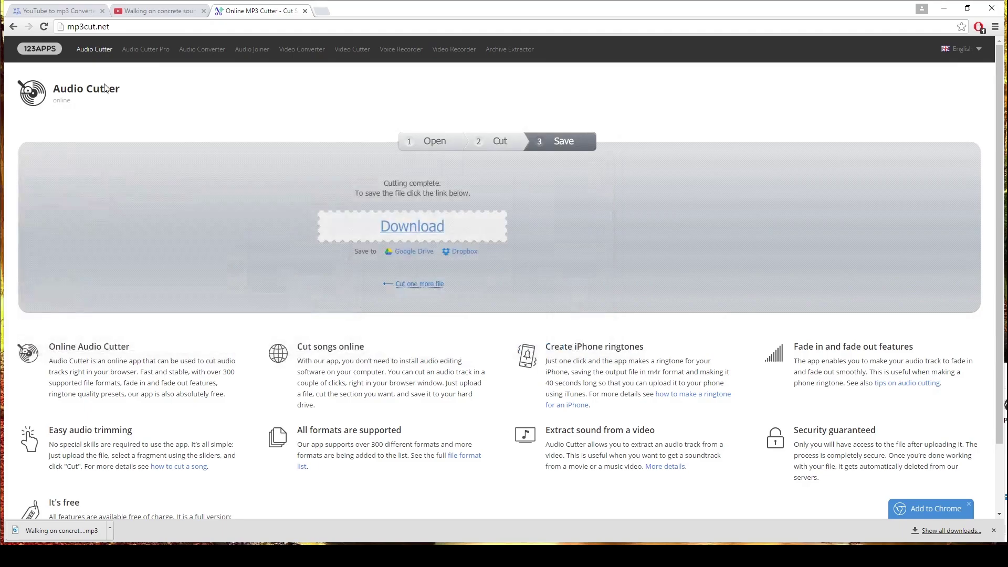
- Restart the audio cutter and reload Walking on concrete sound effect.mp3, finding it in Downloads with the search "conc"
left_click(15, 27)
left_click(345, 141)
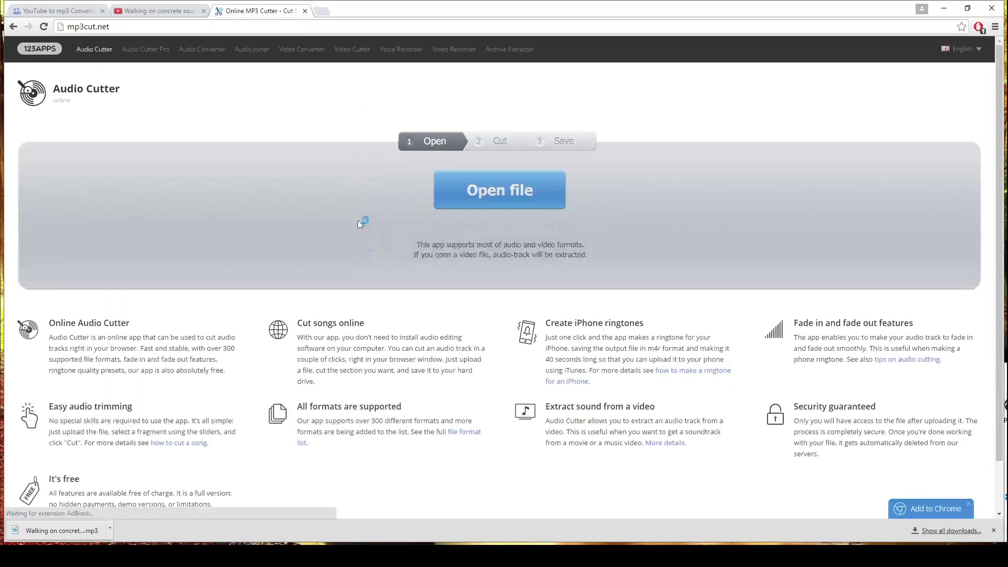
left_click(444, 203)
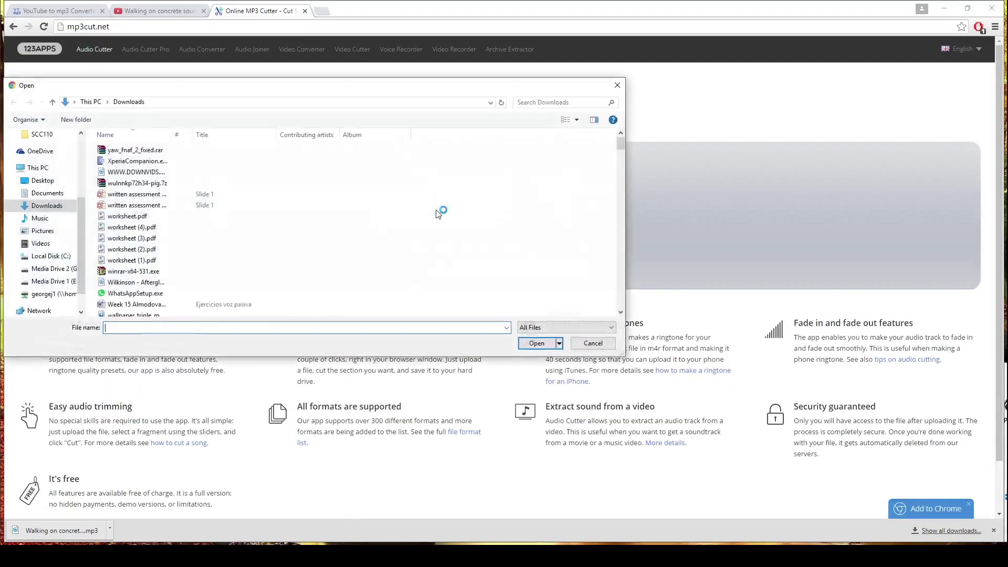
left_click(527, 104)
type("conc")
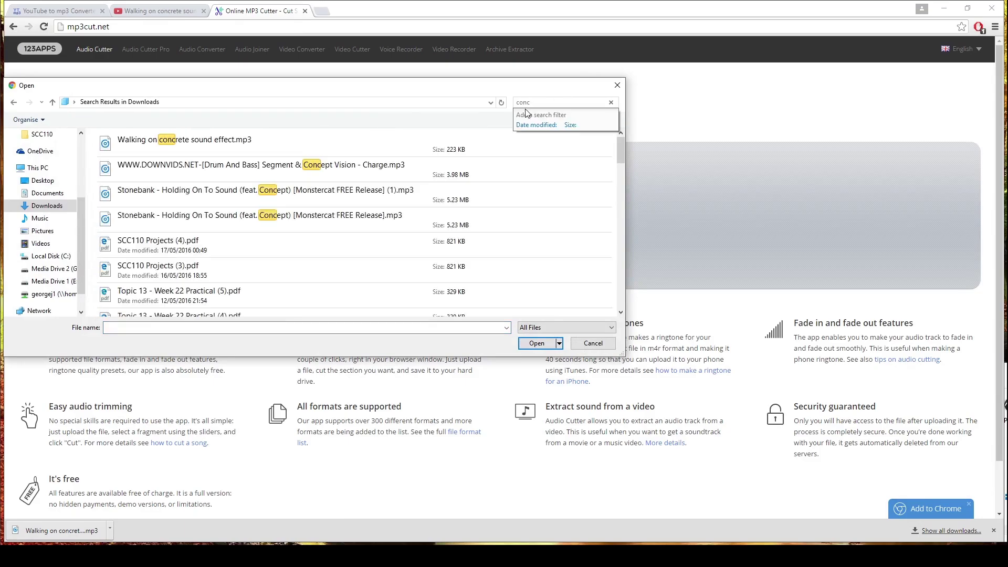
left_click(447, 143)
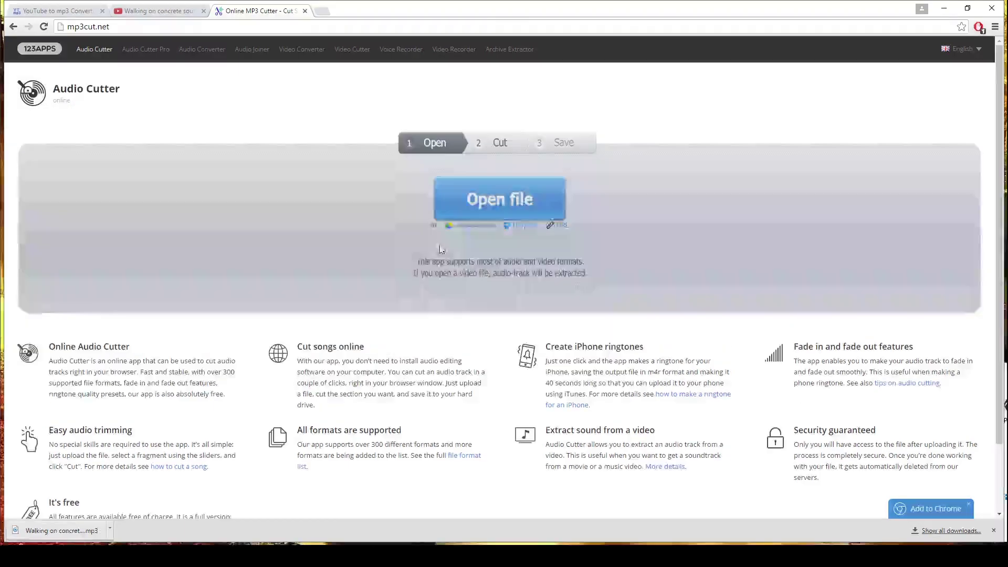
- Narrow the selection to the second footstep, from about 0:02 to 0:03, and cut it as MP3
left_click_drag(175, 238, 263, 239)
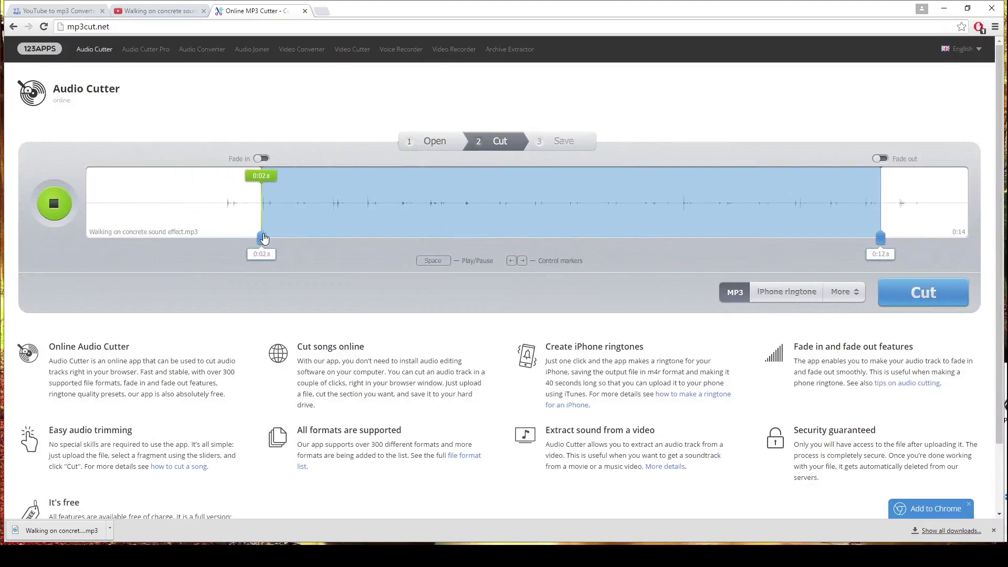
left_click_drag(879, 253, 274, 236)
left_click(923, 293)
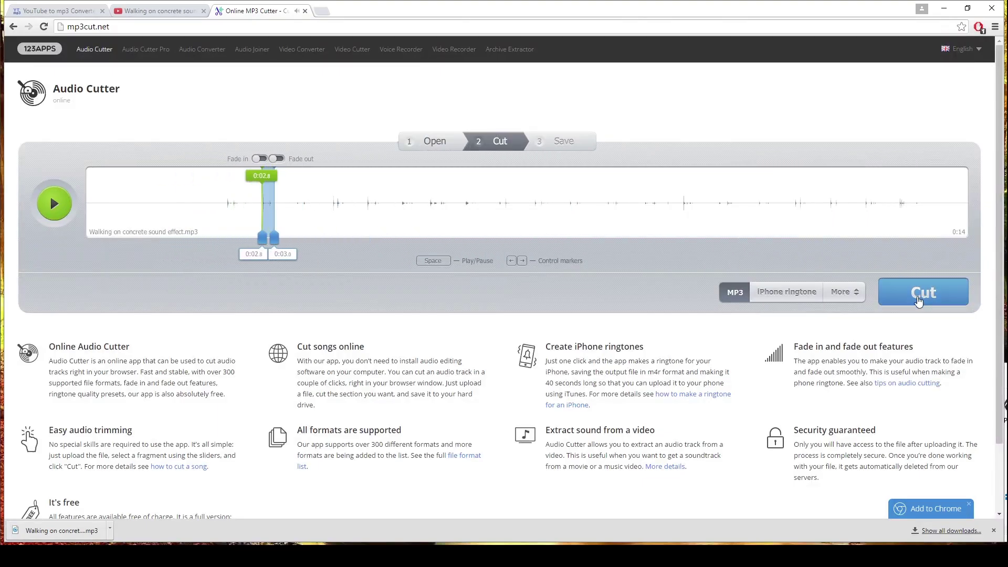
- Download the second footstep clip and save it in the Downloads folder as right1
left_click(443, 226)
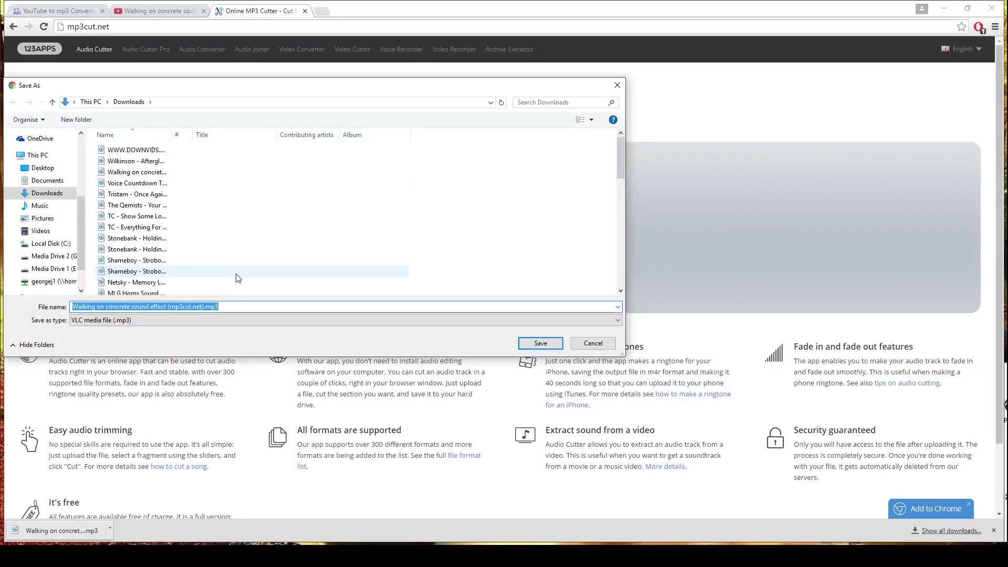
type("fo")
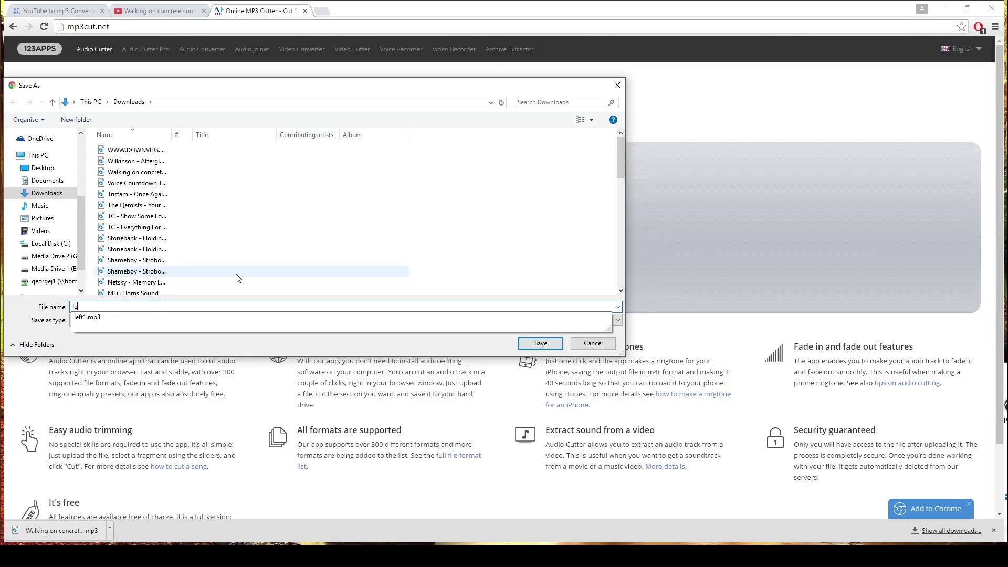
key("BackSpace")
key("BackSpace")
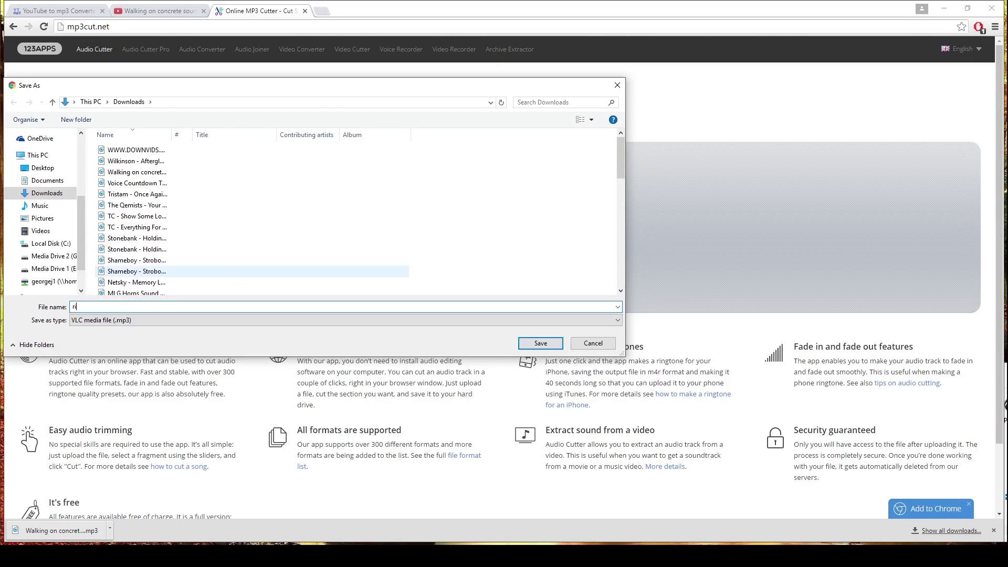
left_click(558, 348)
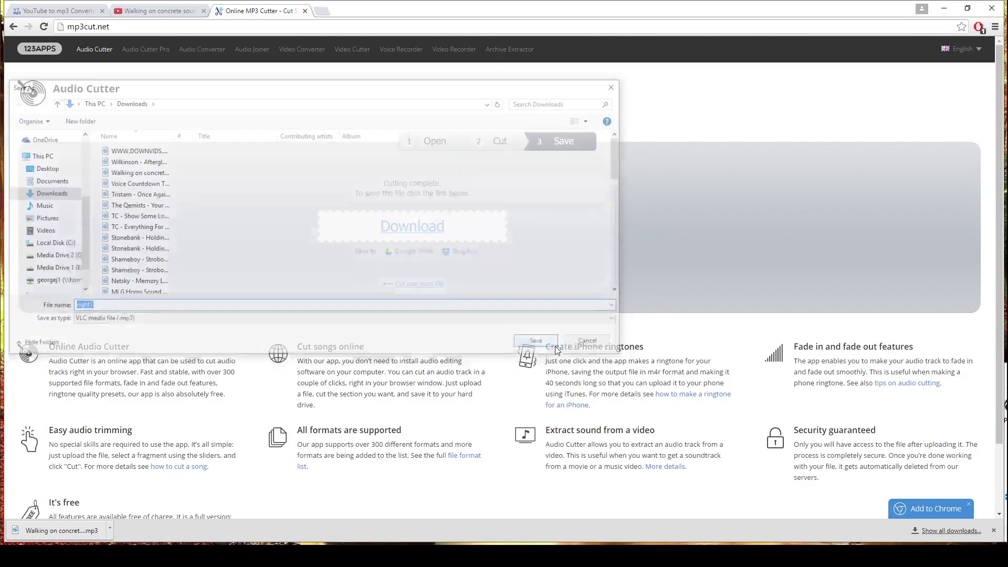
- Search Google for "mp3 to wav" in a new browser tab and open Online-Convert's audio to WAV converter
left_click(328, 14)
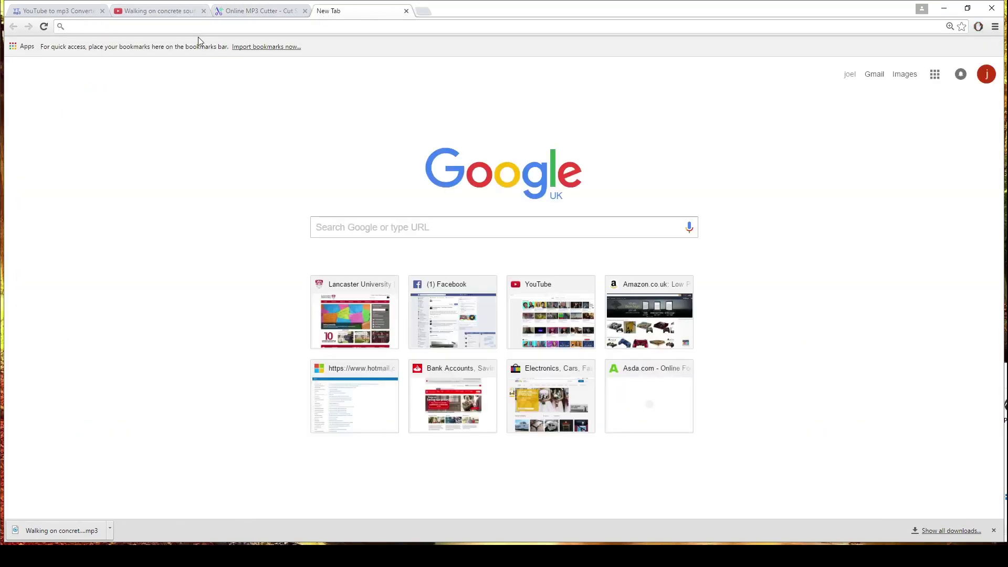
type("mp3 cutter")
key("Down")
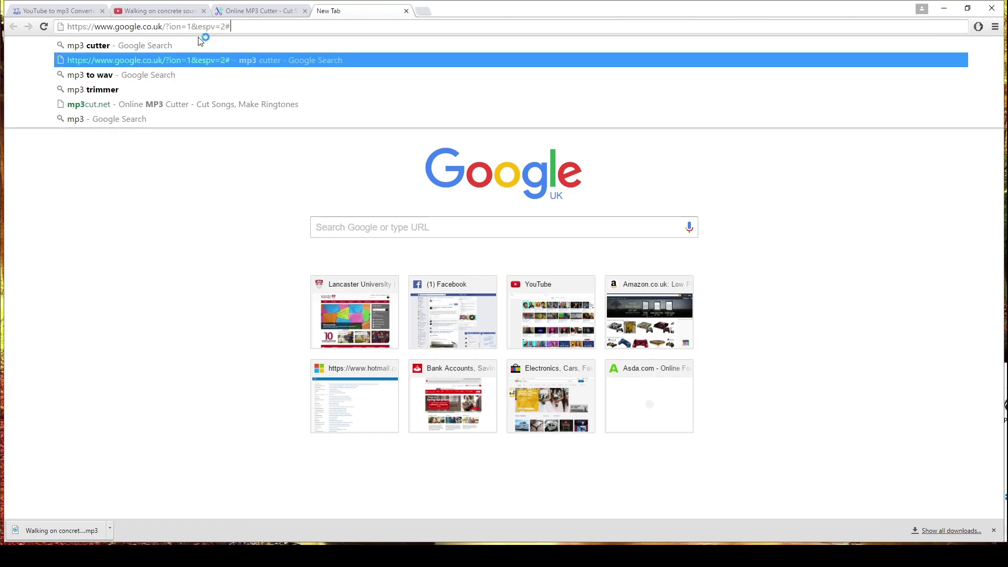
key("Down")
key("Return")
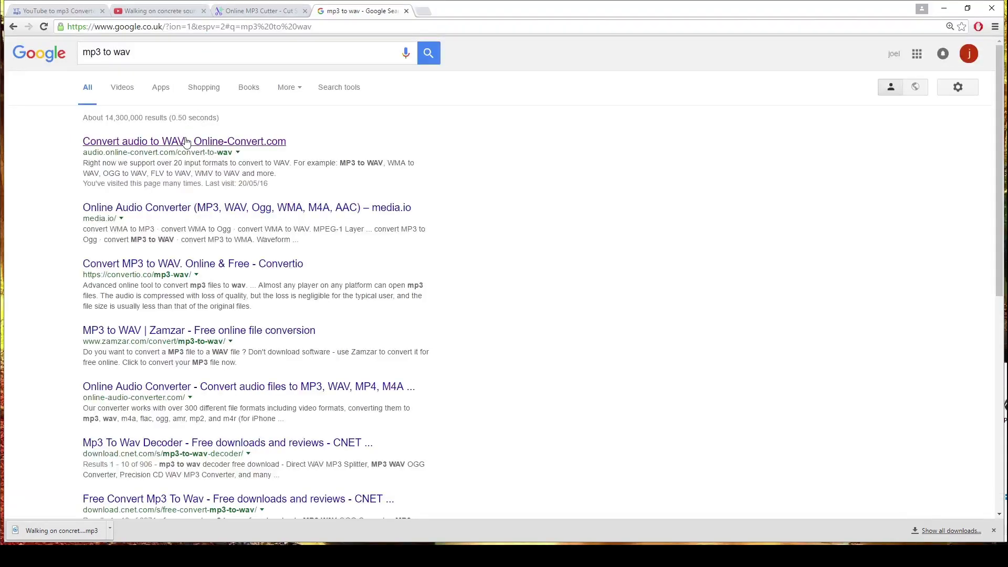
left_click(186, 142)
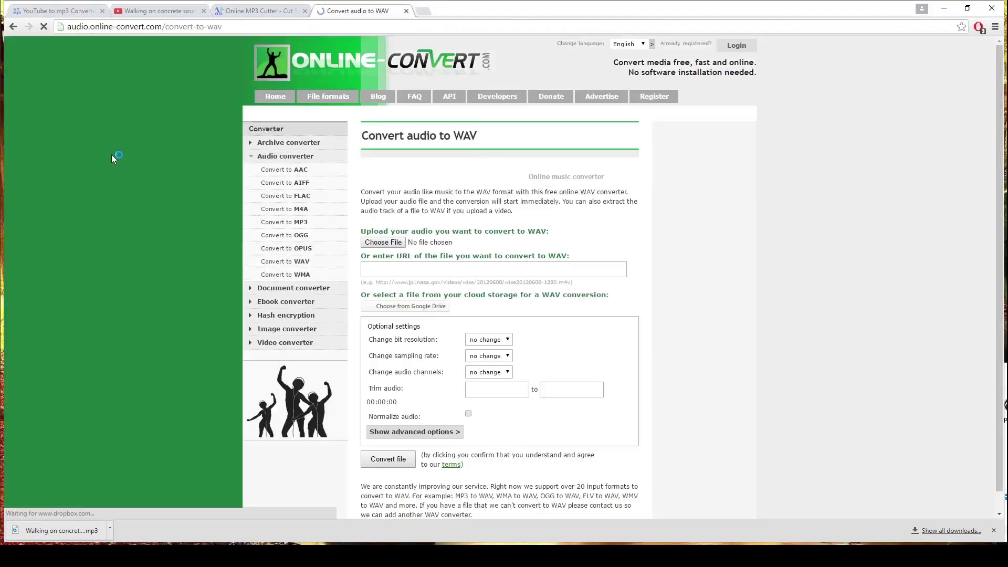
- Upload left1.mp3 from Downloads, finding it with the search "left", and convert it to WAV
left_click(389, 241)
left_click(540, 104)
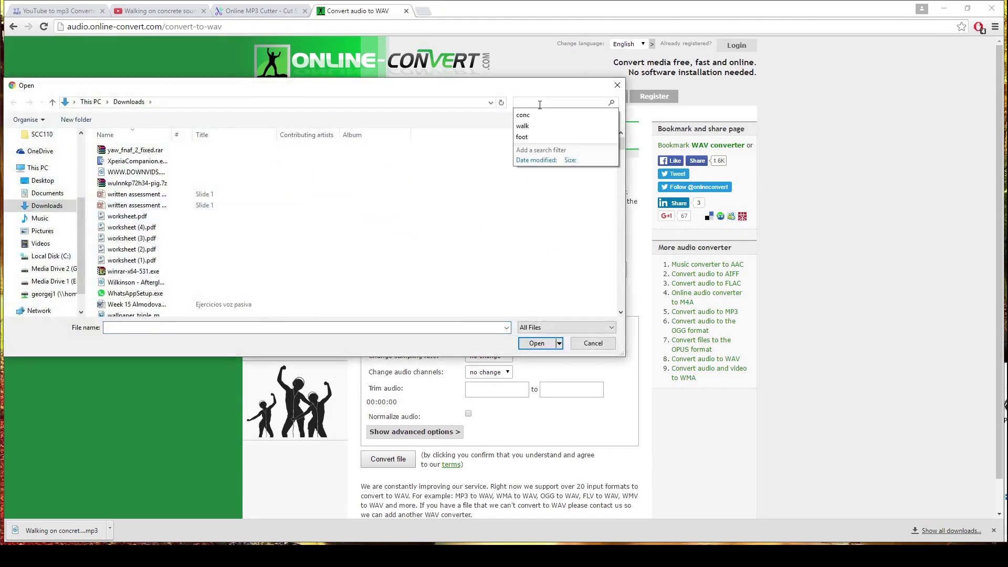
type("left")
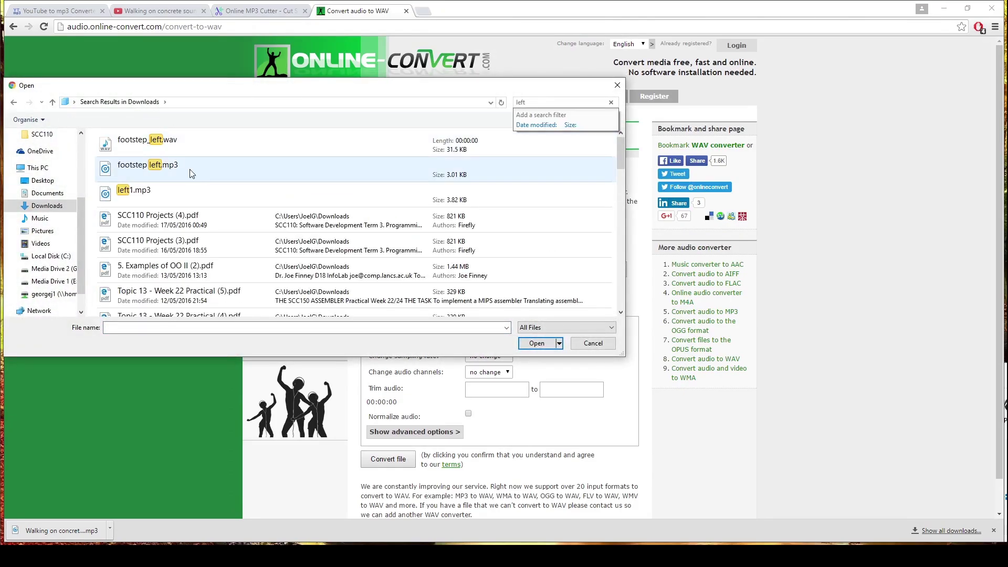
left_click(206, 197)
left_click(541, 345)
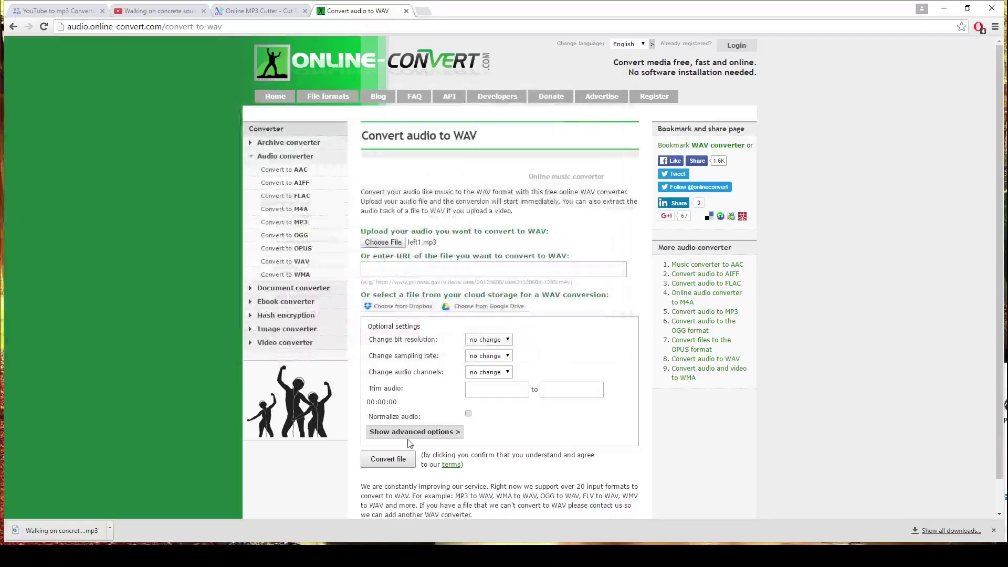
left_click(388, 459)
scroll(525, 394, "down", 1)
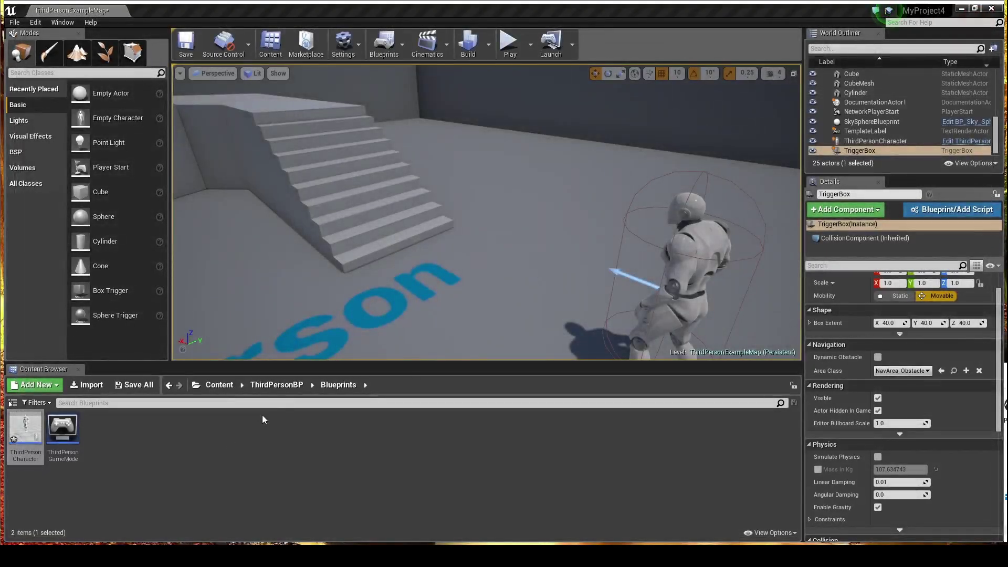
- Switch to Unreal Editor and delete the footstep_left and footstep_right sounds from the ThirdPersonBP Maps folder
left_click(270, 386)
double_click(62, 427)
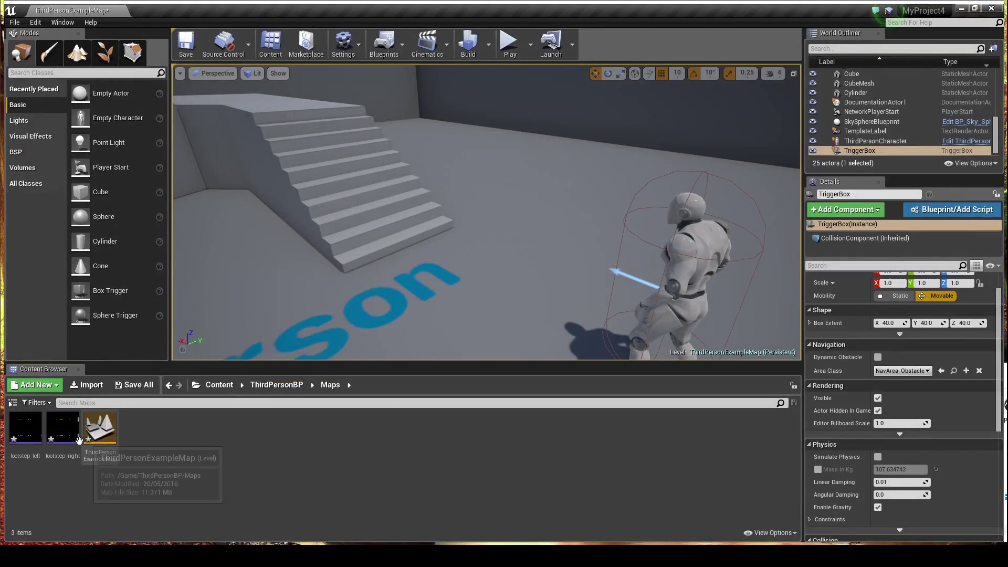
left_click(35, 446, "ctrl")
key("Delete")
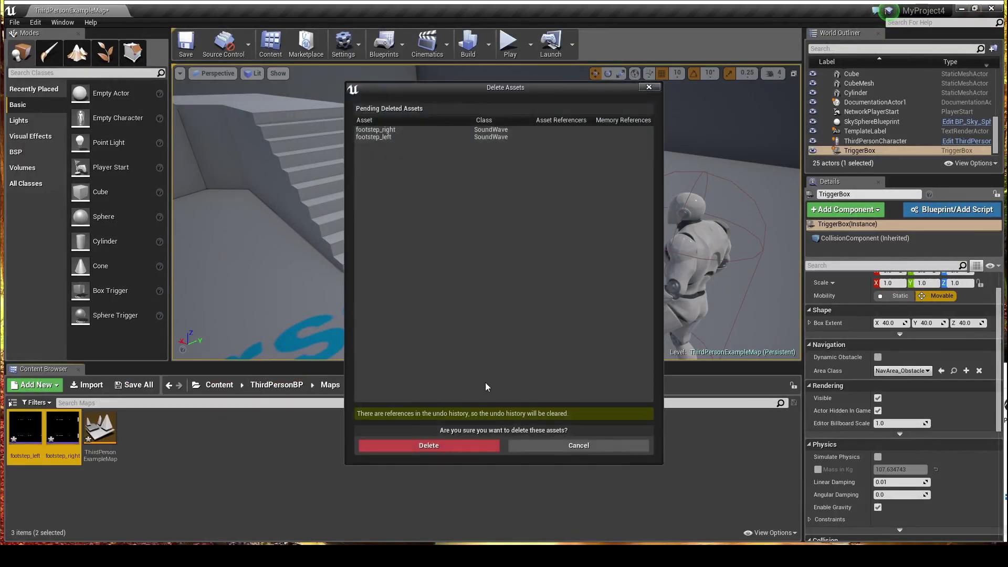
left_click(452, 449)
- Import footstep_left.wav and footstep_right.wav from Downloads into the Maps folder
right_click(209, 459)
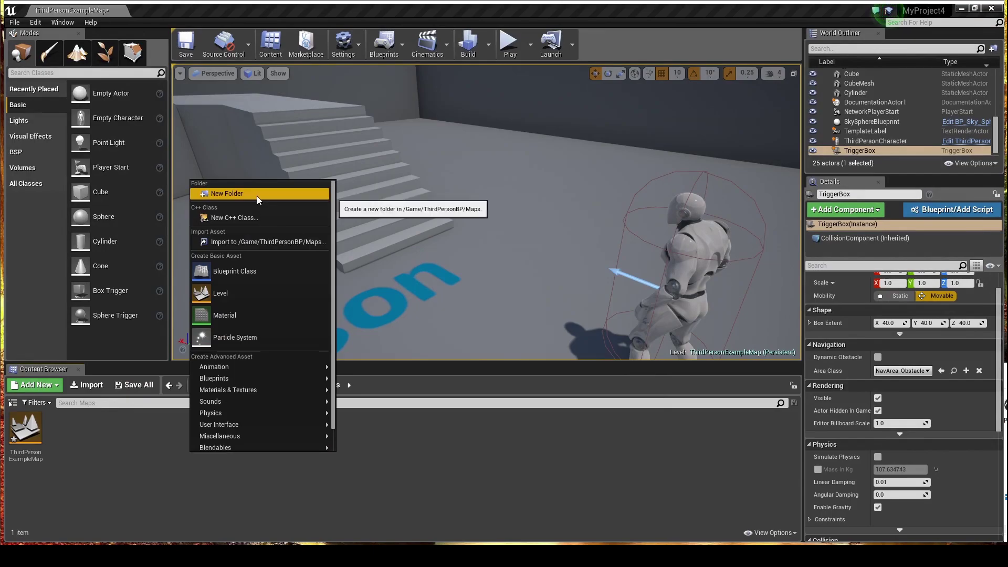
left_click(244, 245)
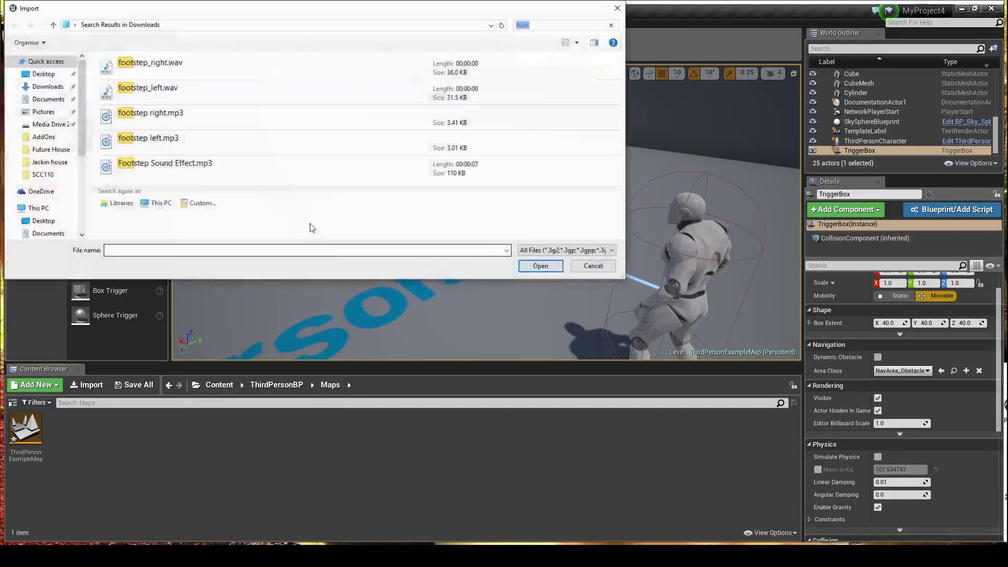
left_click(207, 92)
left_click(205, 68, "ctrl")
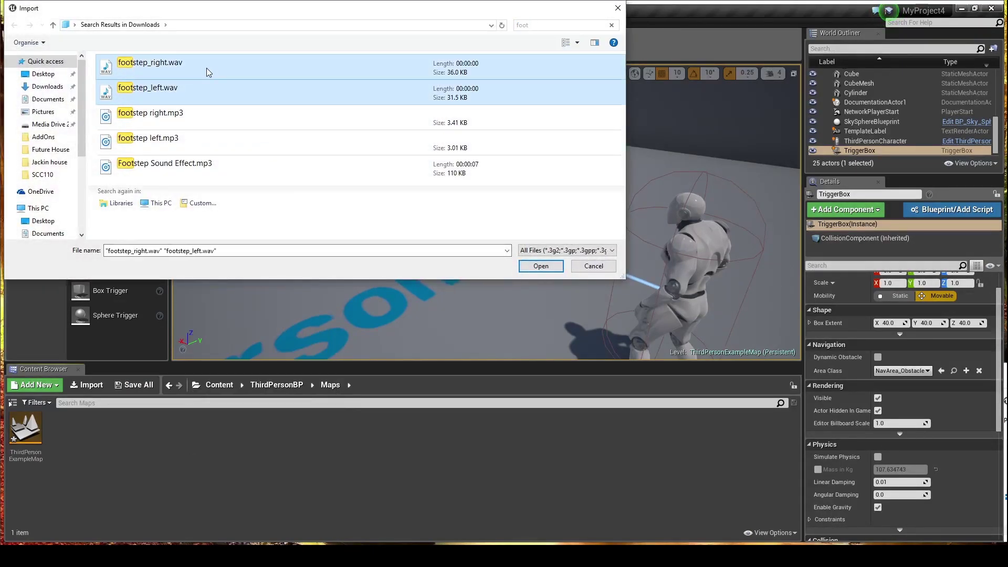
left_click(541, 266)
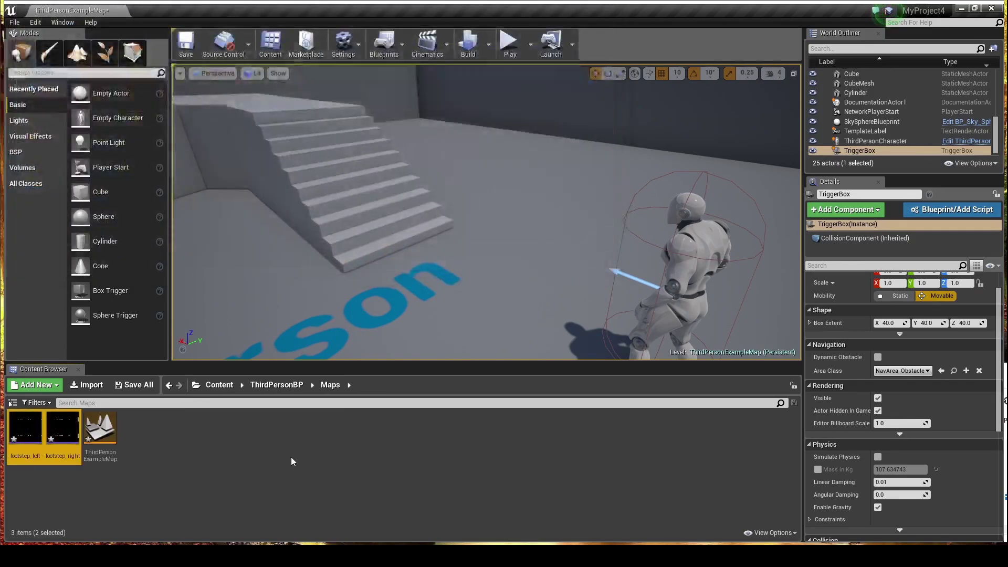
- Open the third-person character's SK_Mannequin skeletal mesh and load its ThirdPersonRun animation
left_click(692, 263)
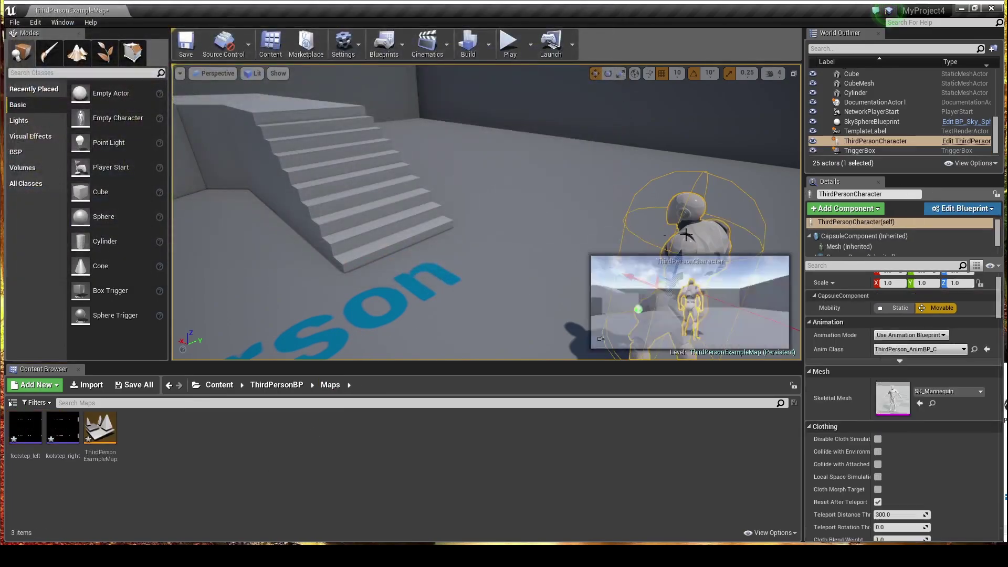
right_click_drag(693, 262, 769, 263)
double_click(893, 398)
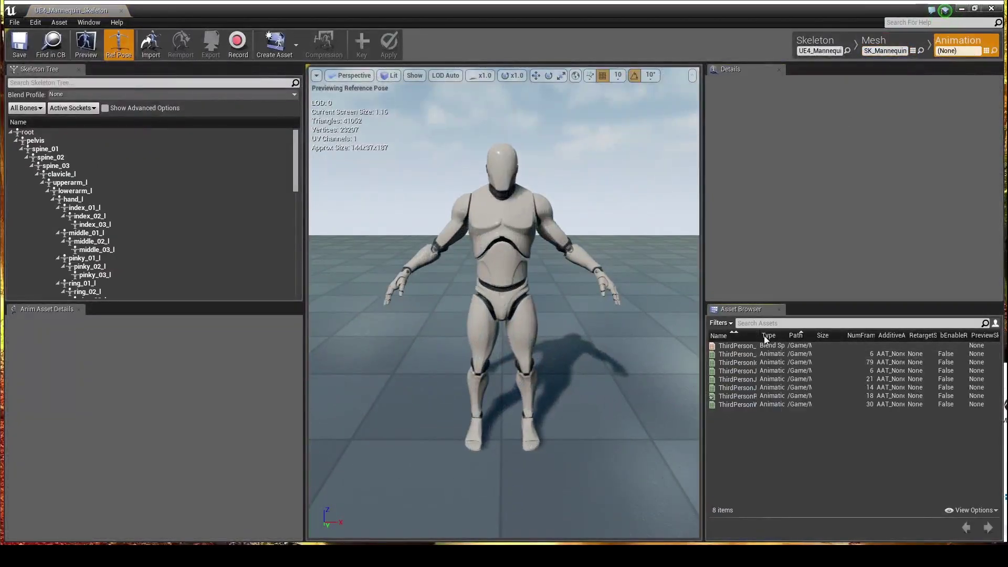
left_click_drag(761, 340, 811, 339)
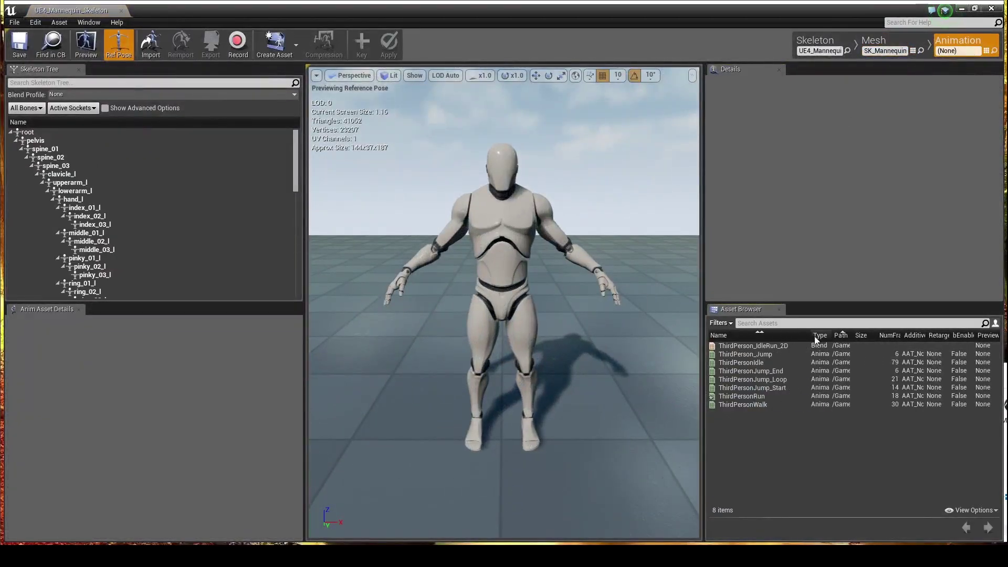
left_click(770, 404)
double_click(768, 397)
right_click_drag(557, 243, 557, 243)
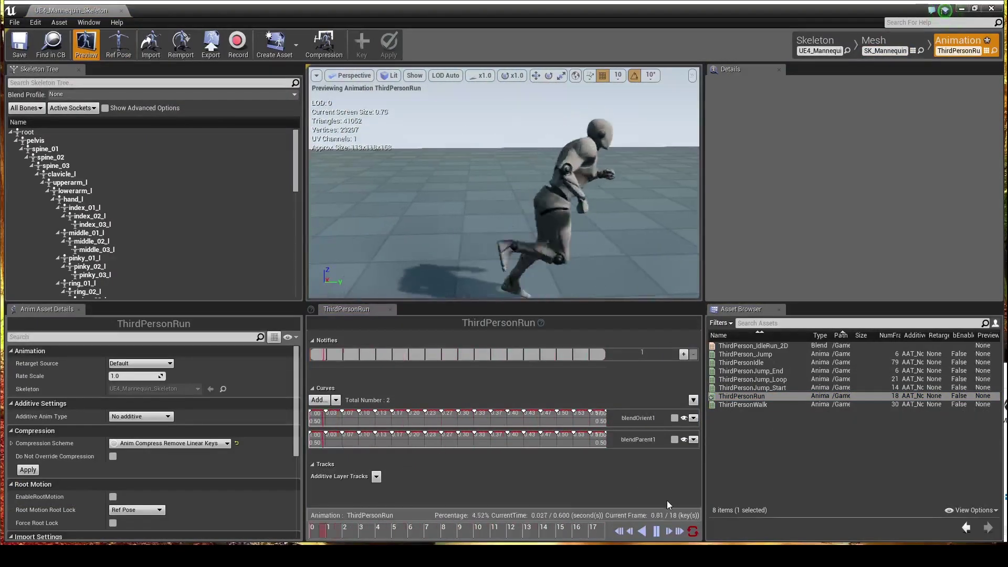
- Pause the run animation and add a Play Sound notify at about frame 6, where the first foot lands
left_click(652, 533)
left_click_drag(543, 529, 417, 512)
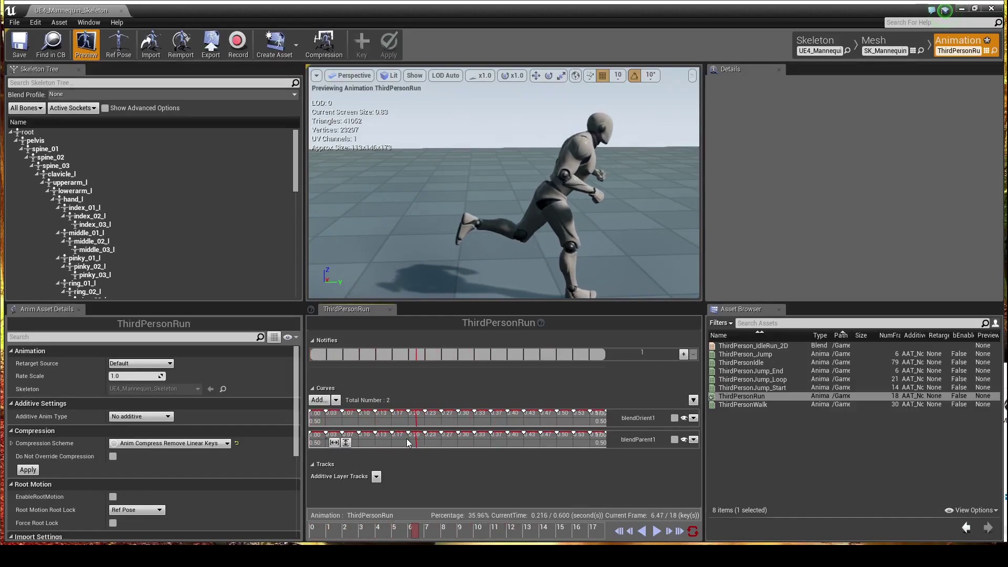
right_click(417, 351)
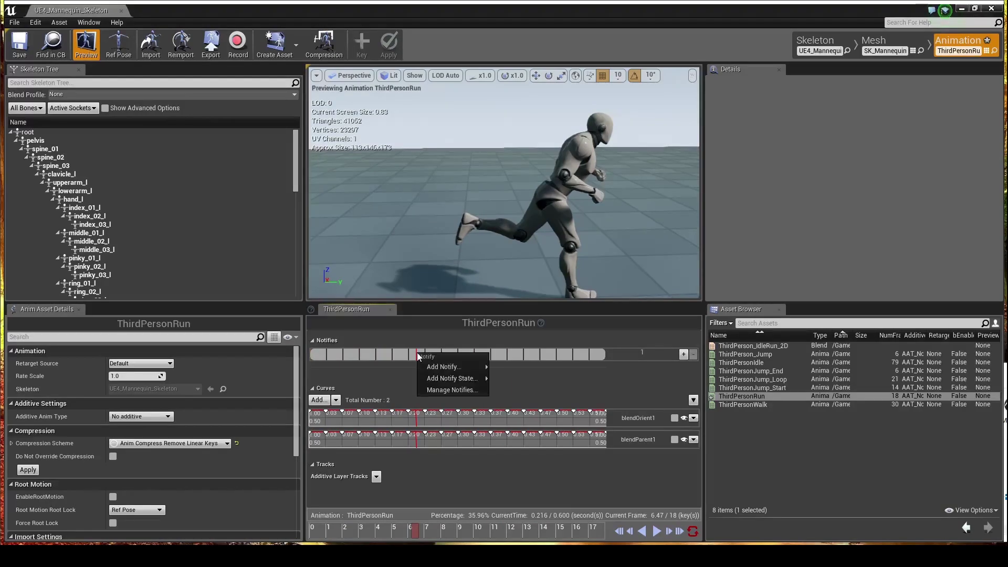
mouse_move(457, 366)
left_click(511, 388)
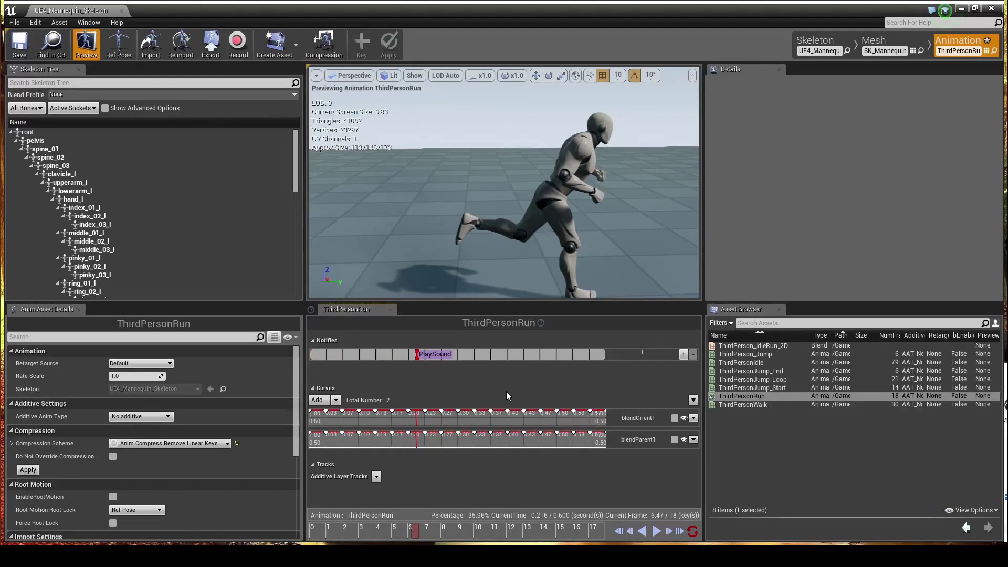
- Add a second Play Sound notify at about frame 16, where the other foot lands
left_click_drag(417, 535, 580, 515)
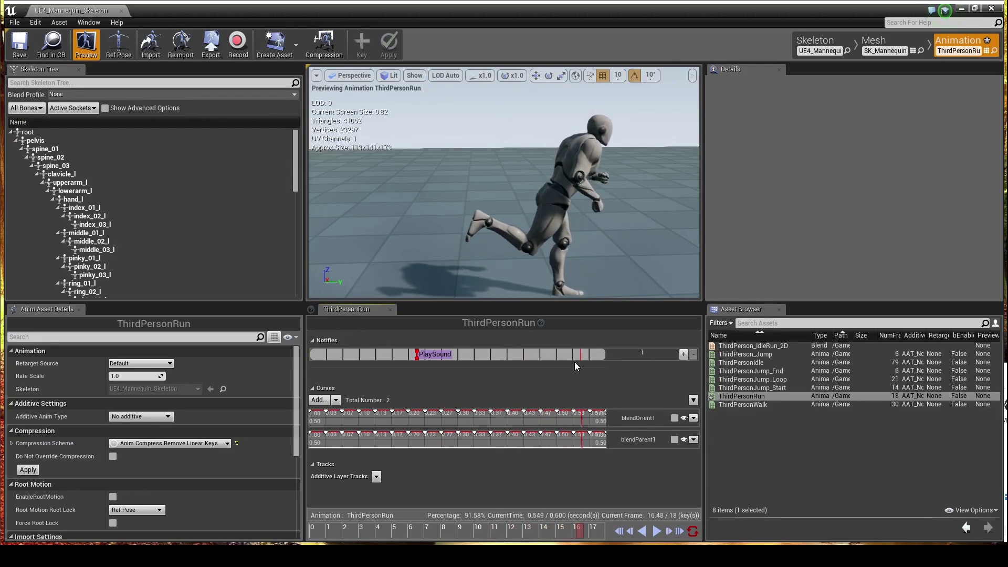
right_click(585, 355)
mouse_move(606, 367)
left_click(660, 384)
- Assign the footstep_left sound to the first Play Sound notify
left_click(429, 356)
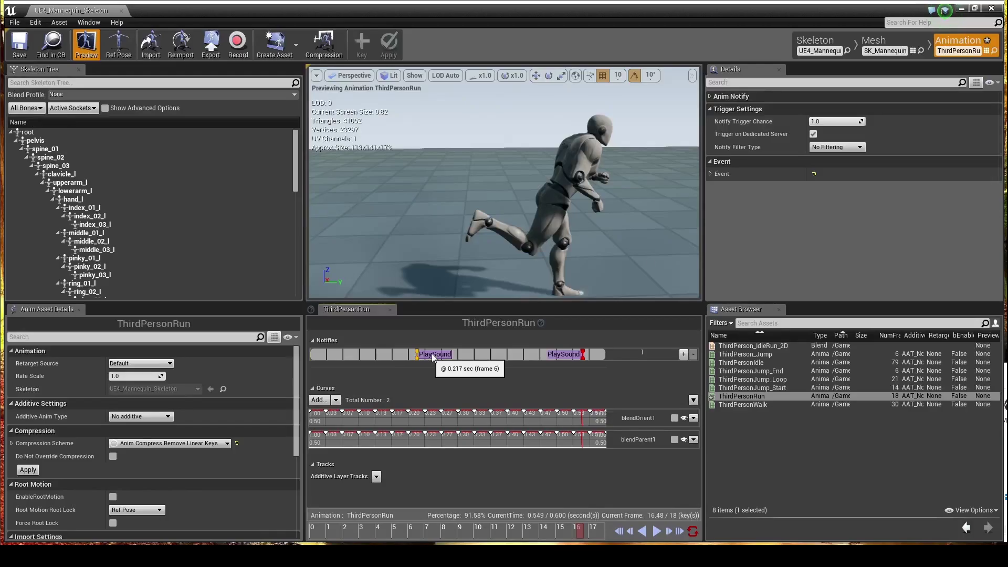
left_click(709, 97)
left_click(832, 122)
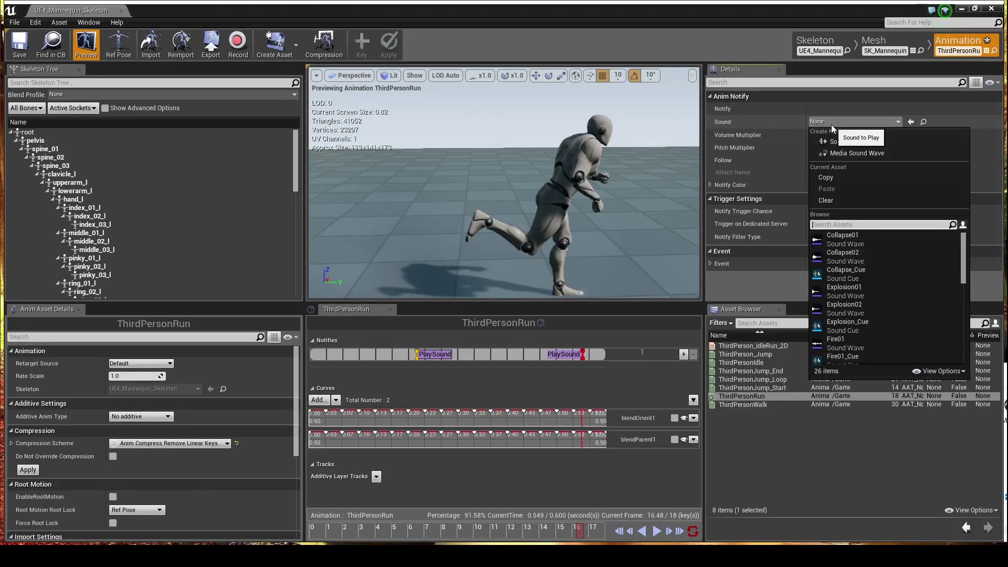
left_click(844, 239)
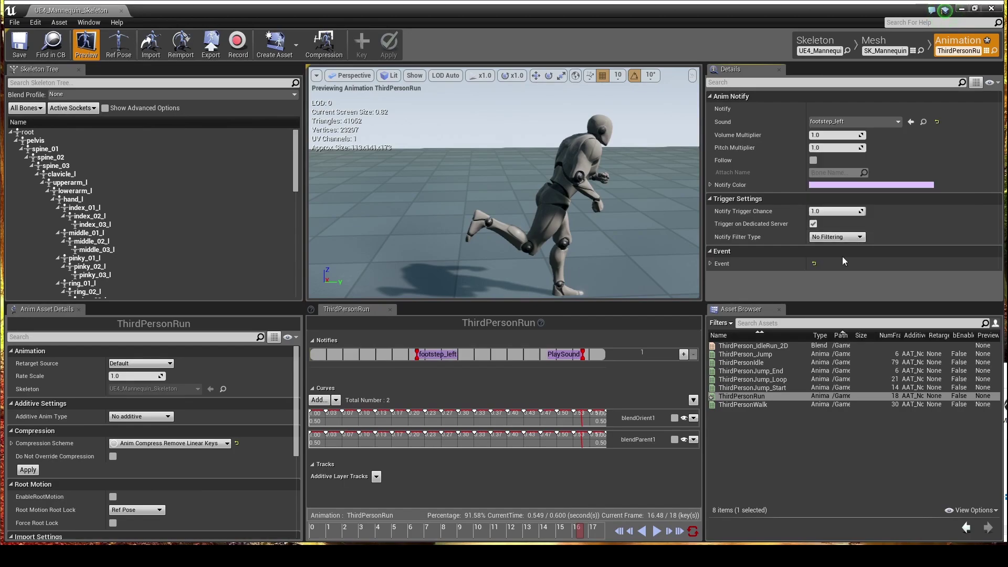
- Assign the footstep_right sound to the second Play Sound notify, finding it with the search "right", and save the animation
left_click(547, 355)
left_click(841, 124)
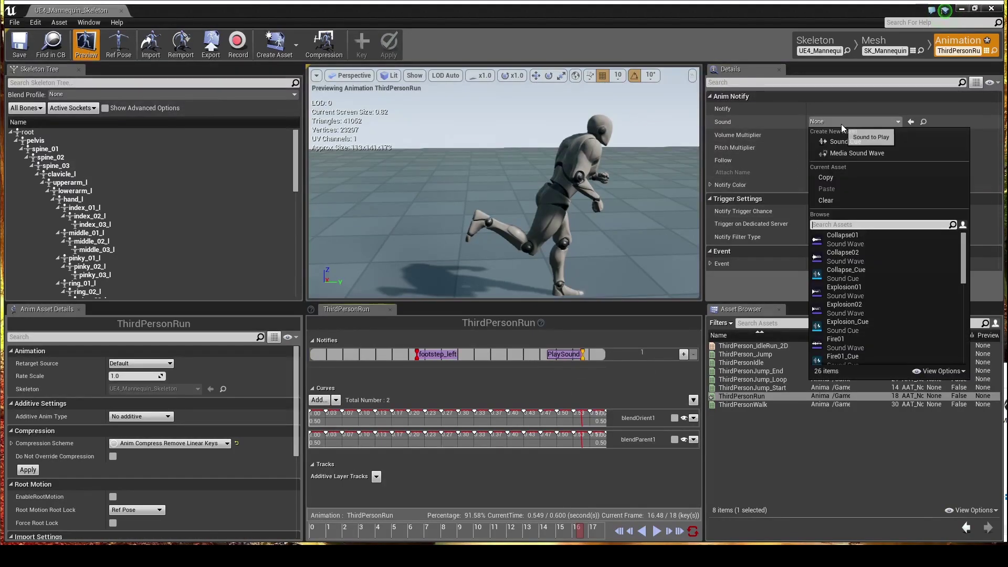
type("right")
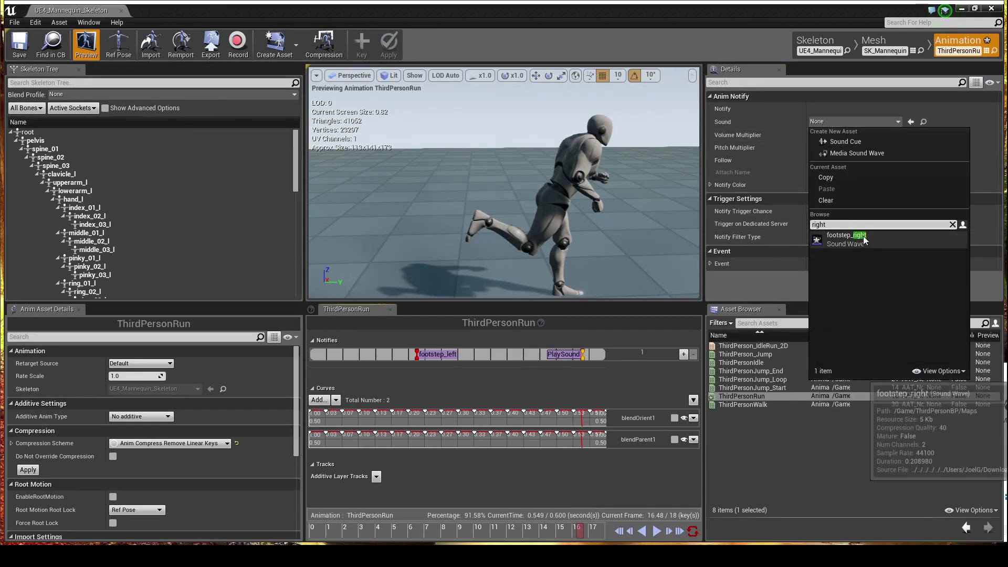
left_click(845, 239)
left_click(31, 46)
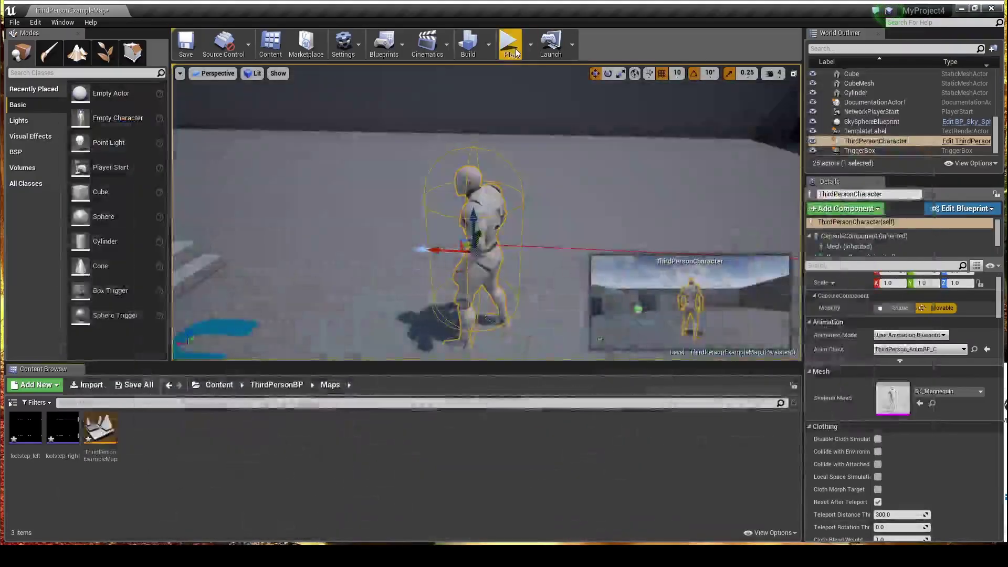
- Play the level, run and jump the character around to test the footstep sounds, and end the play session
left_click(510, 45)
key("w")
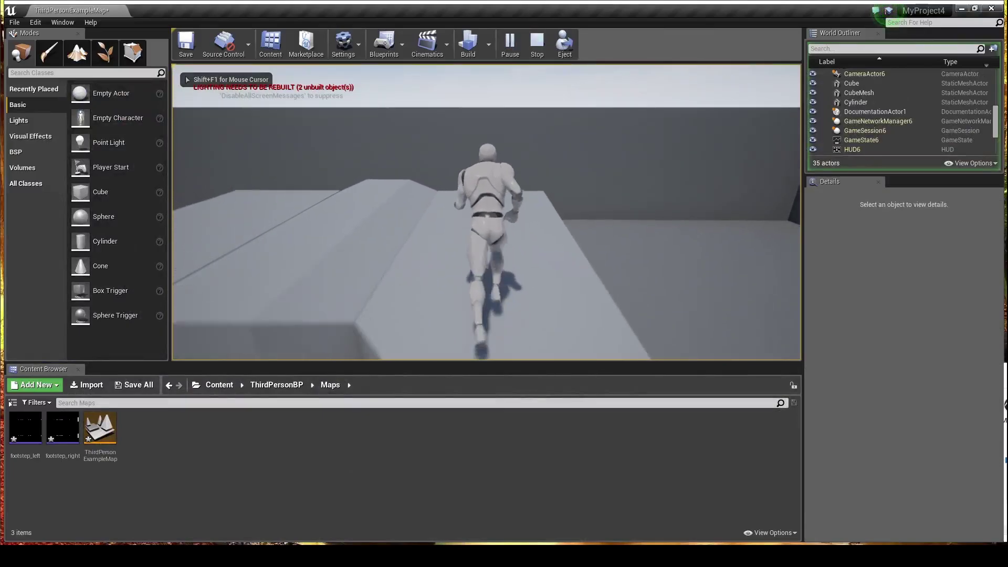
key("s")
key("d")
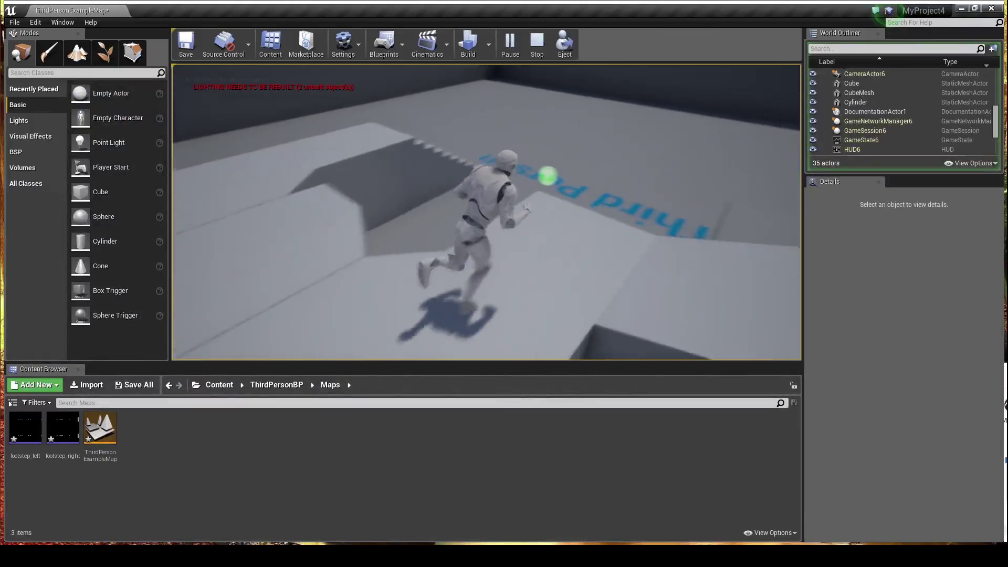
key("space")
key("w")
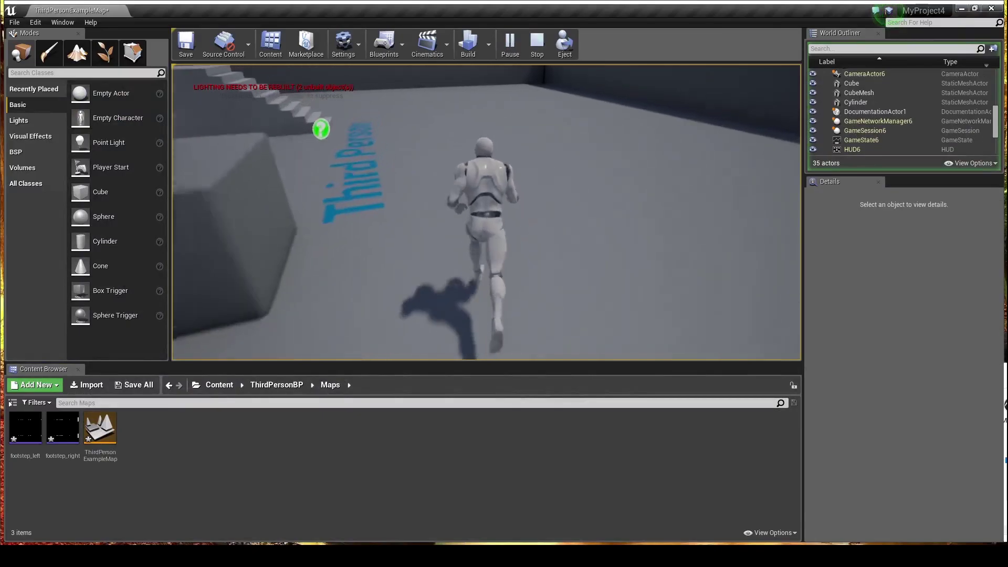
key("w")
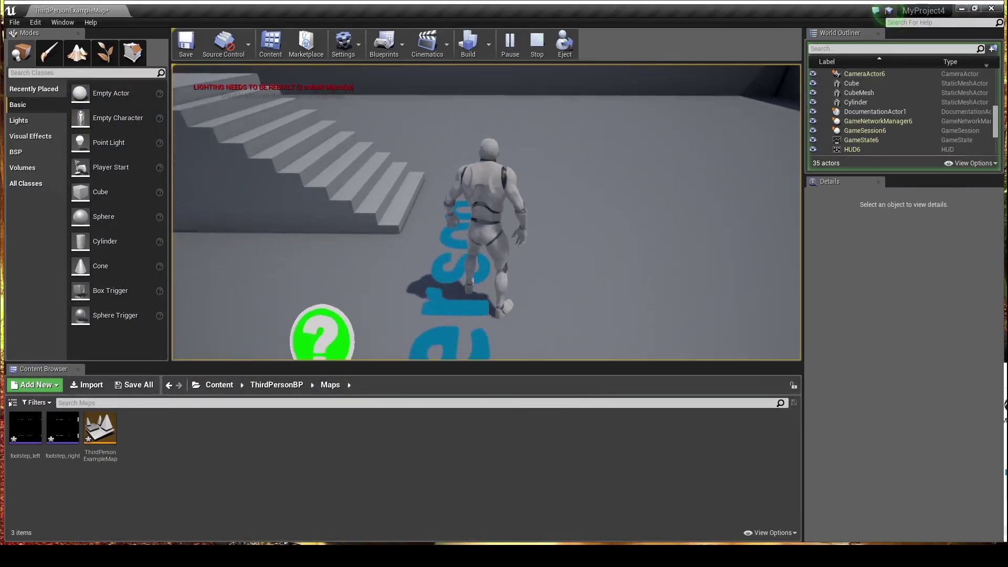
key("F8")
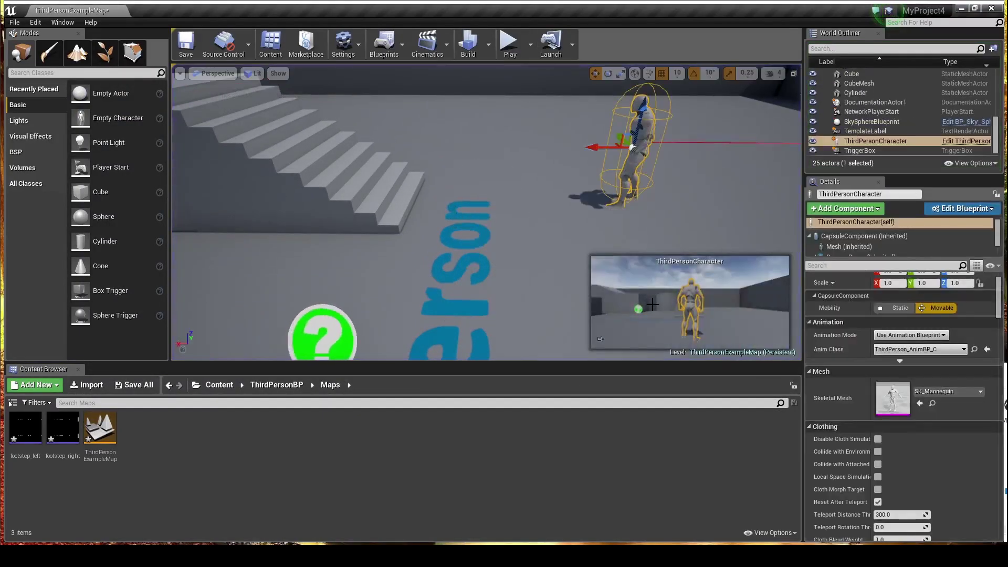
key("Escape")
right_click_drag(690, 224, 667, 214)
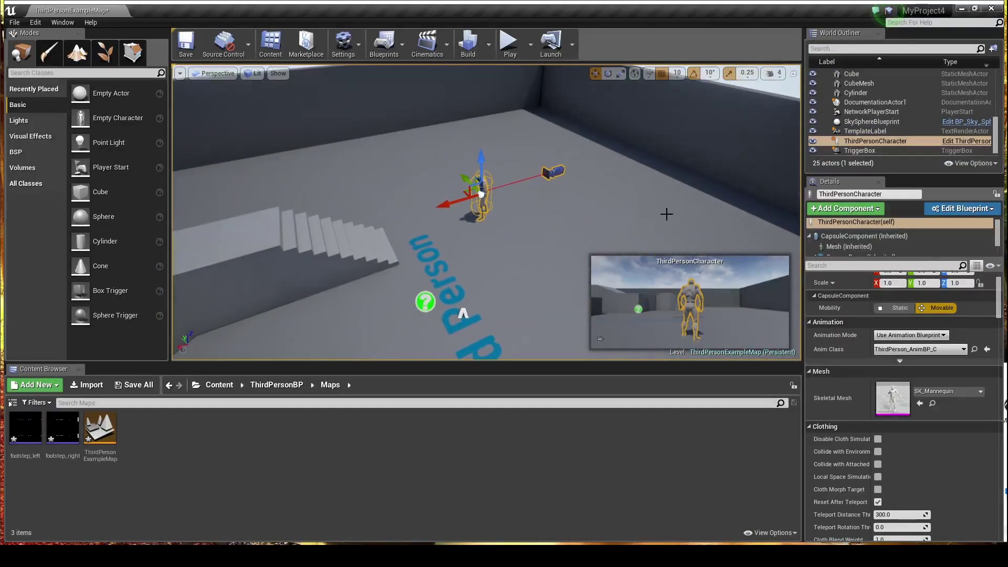